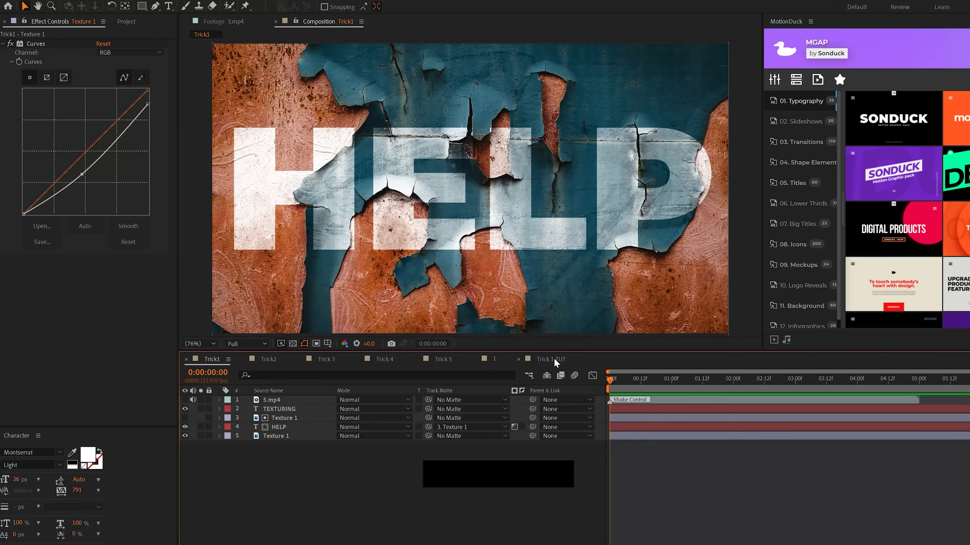
# Preview the finished Trick1 composition showing the peeling, distressed HELP text.
pyautogui.click(554, 360)
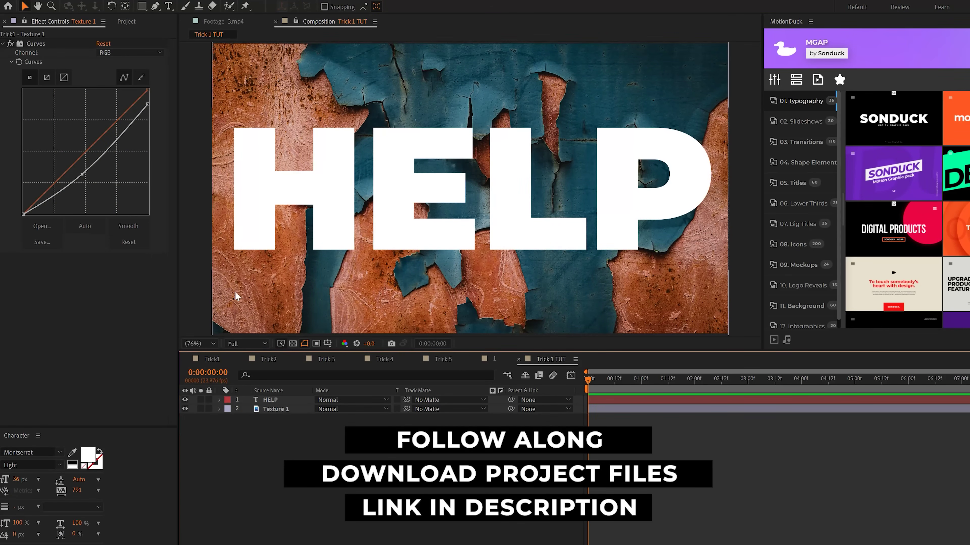
pyautogui.click(208, 360)
pyautogui.press('space')
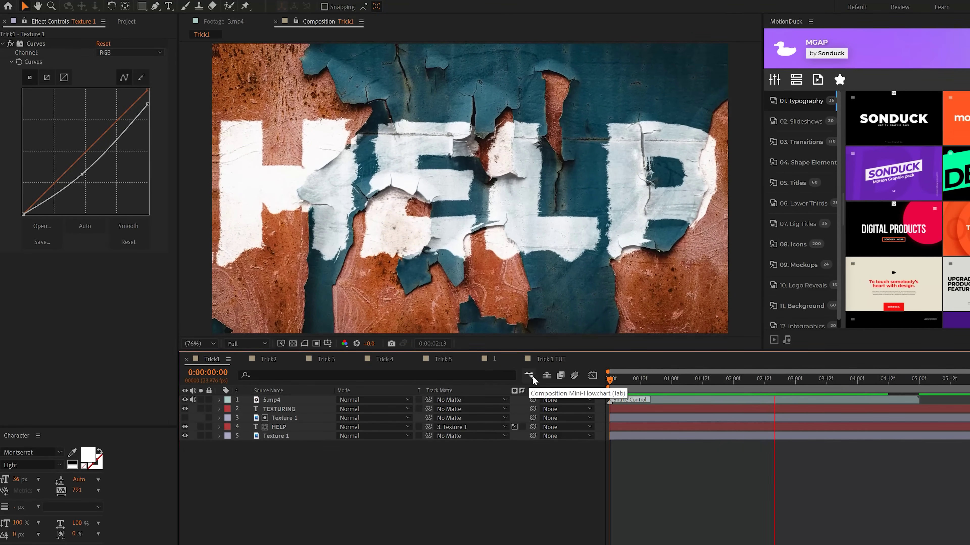
# In Trick 1 TUT, duplicate the Texture 1 layer and move the copy above HELP.
pyautogui.click(551, 360)
pyautogui.click(262, 411)
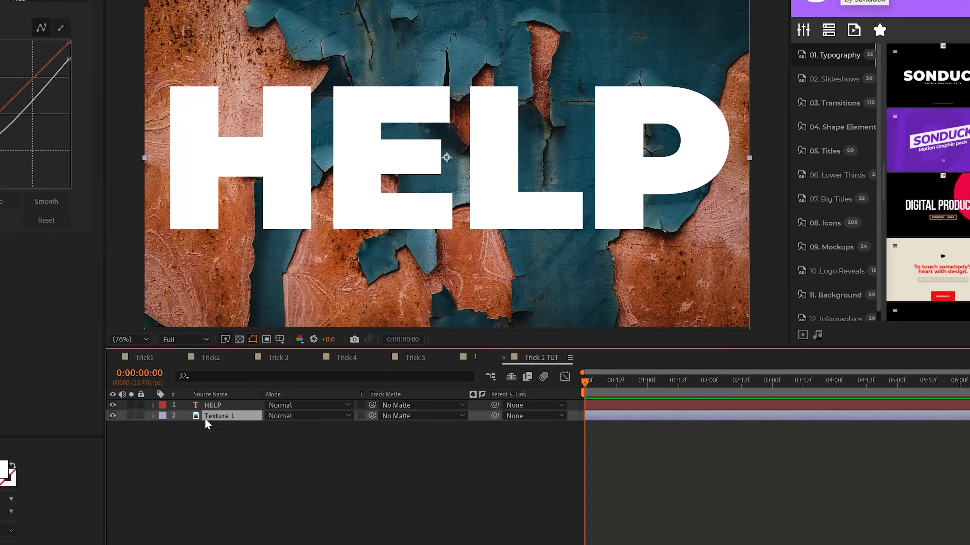
pyautogui.click(271, 400)
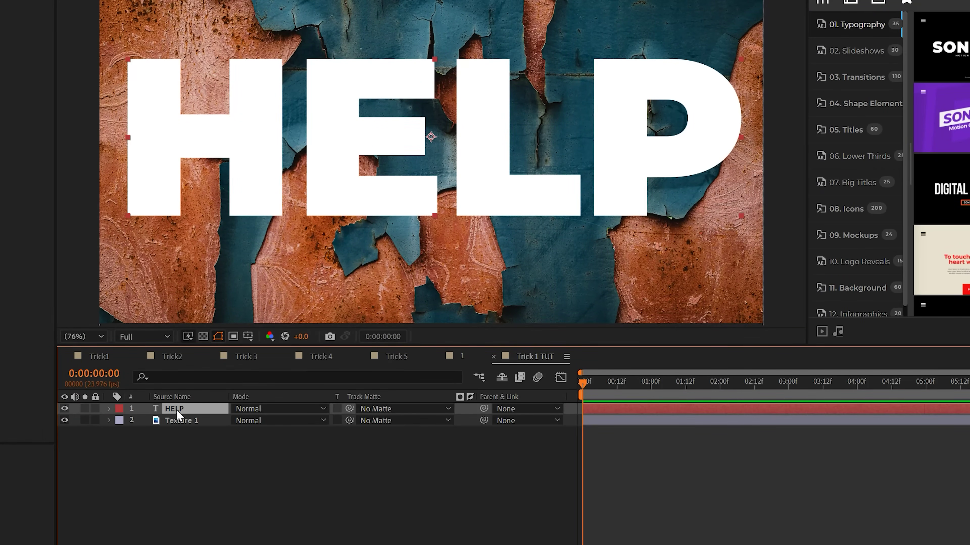
pyautogui.click(178, 421)
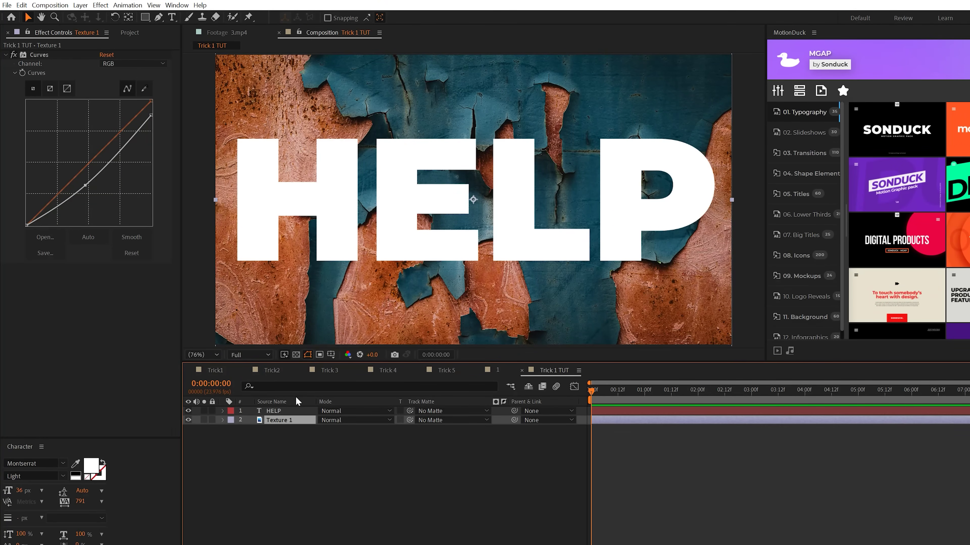
pyautogui.click(21, 5)
pyautogui.click(67, 169)
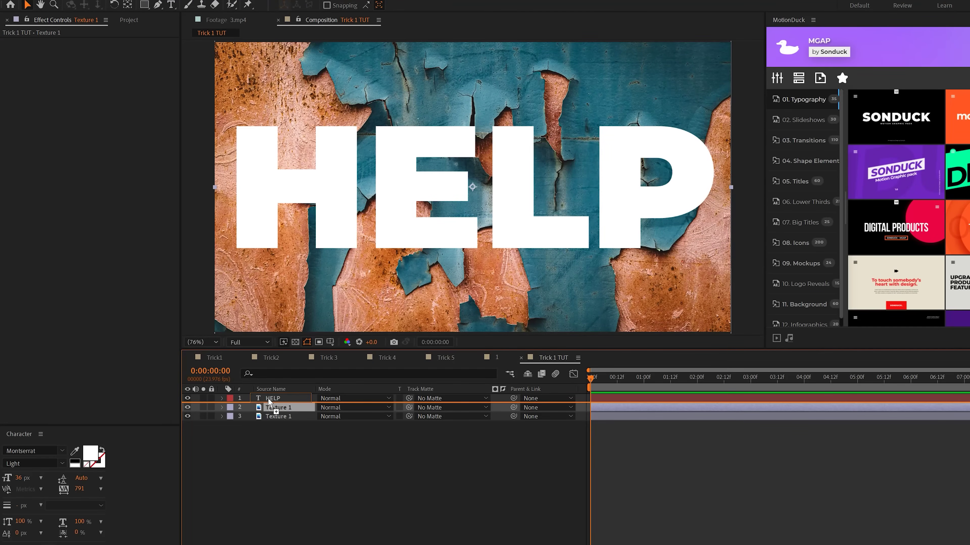
pyautogui.moveTo(268, 399); pyautogui.dragTo(256, 400)
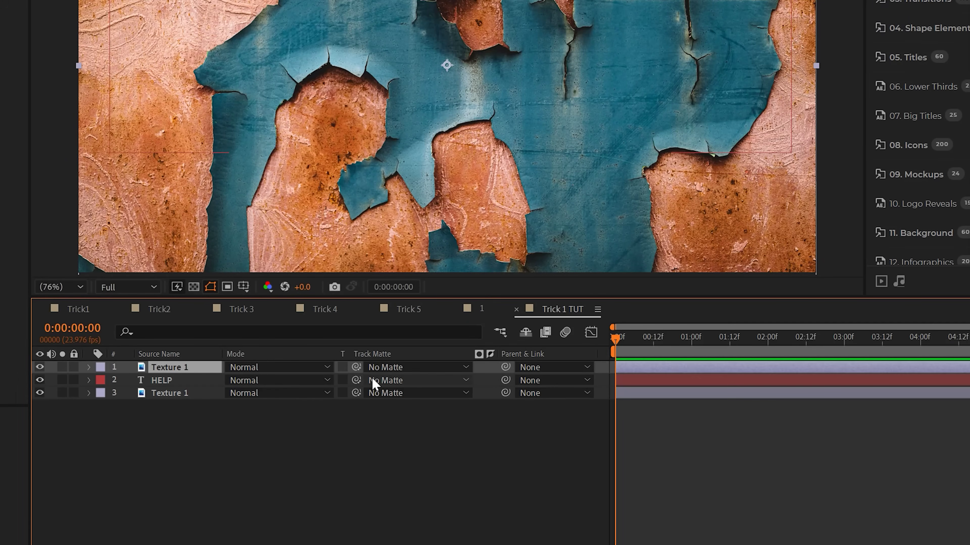
# Set HELP's track matte to the top Texture 1 copy.
pyautogui.click(156, 380)
pyautogui.click(382, 381)
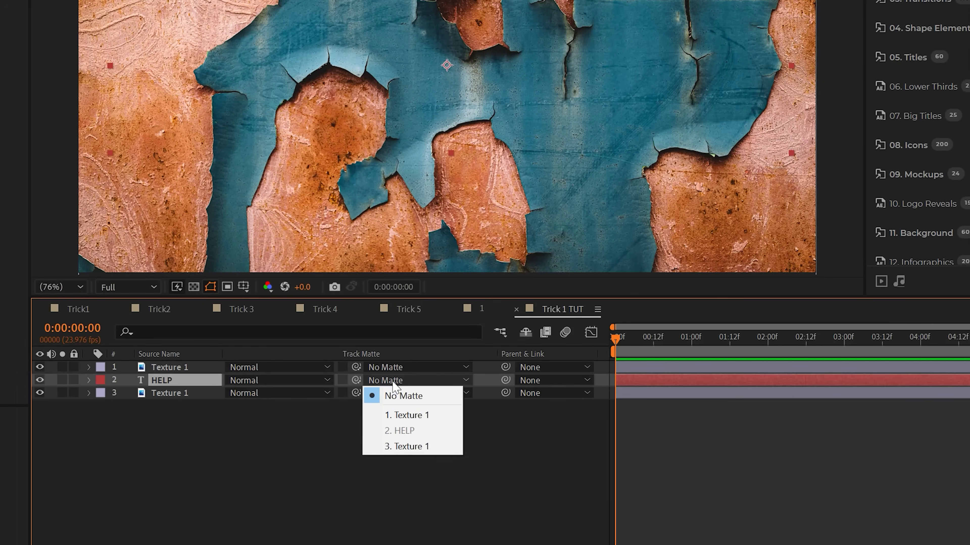
pyautogui.click(418, 416)
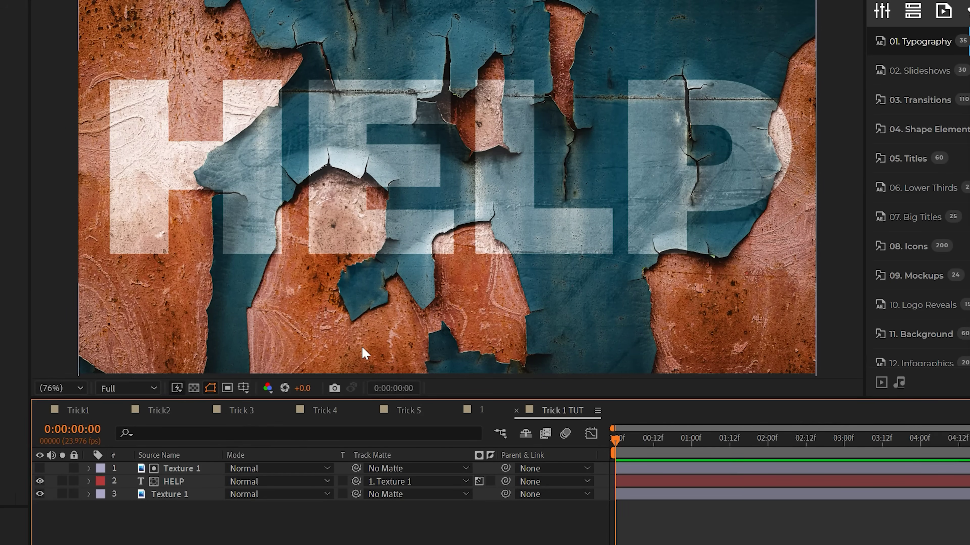
pyautogui.press('KP_1')
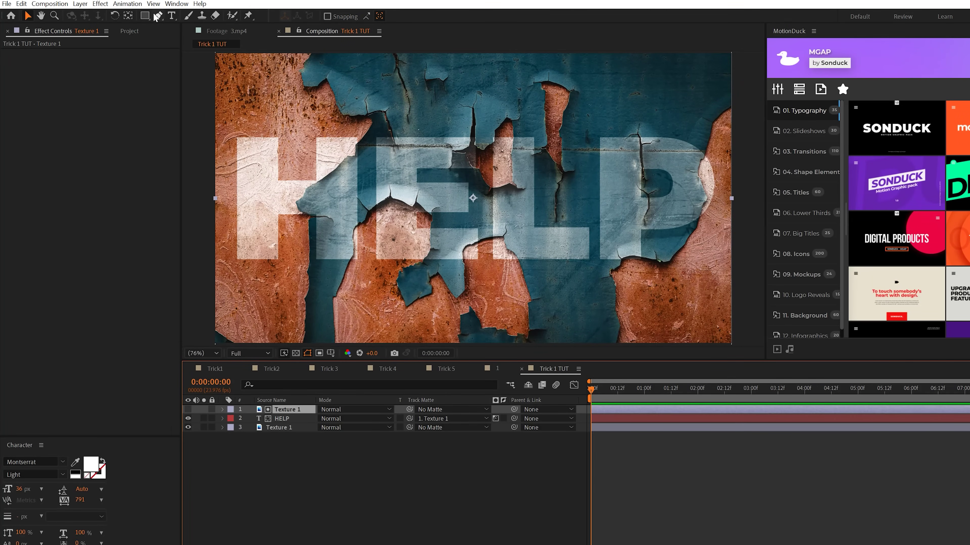
# Add Curves to the top Texture 1, darkening shadows and brightening highlights, then preview Trick1.
pyautogui.click(100, 3)
pyautogui.moveTo(129, 130)
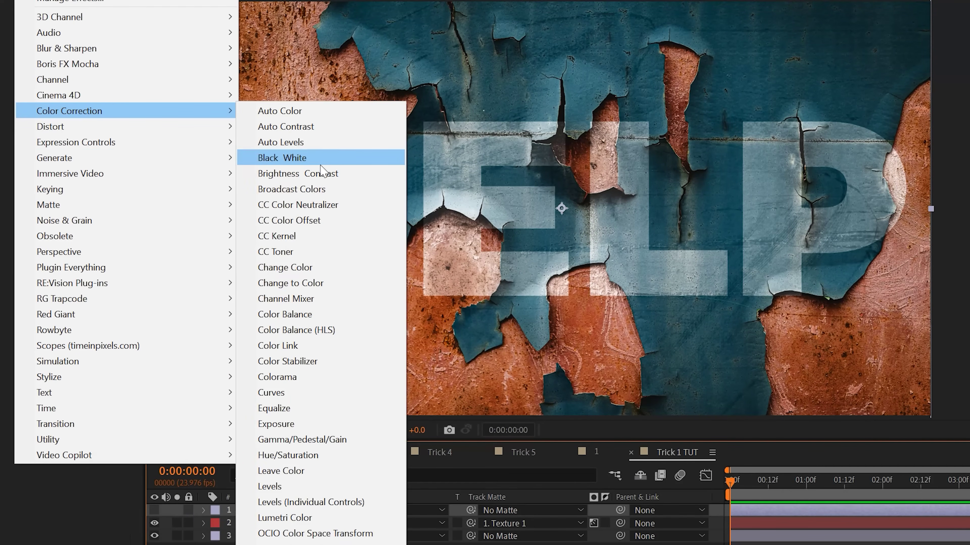
pyautogui.click(281, 395)
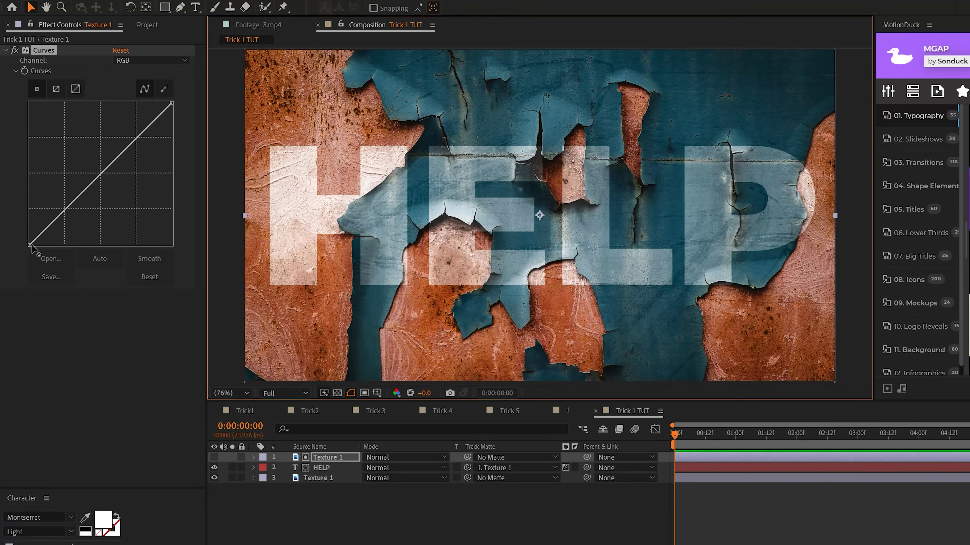
pyautogui.moveTo(31, 246); pyautogui.dragTo(48, 249)
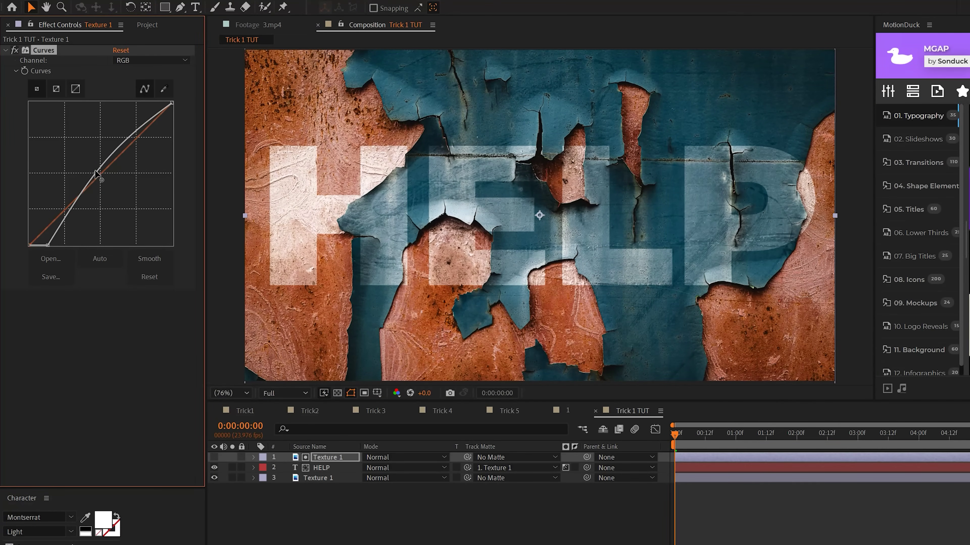
pyautogui.moveTo(96, 174); pyautogui.dragTo(92, 167)
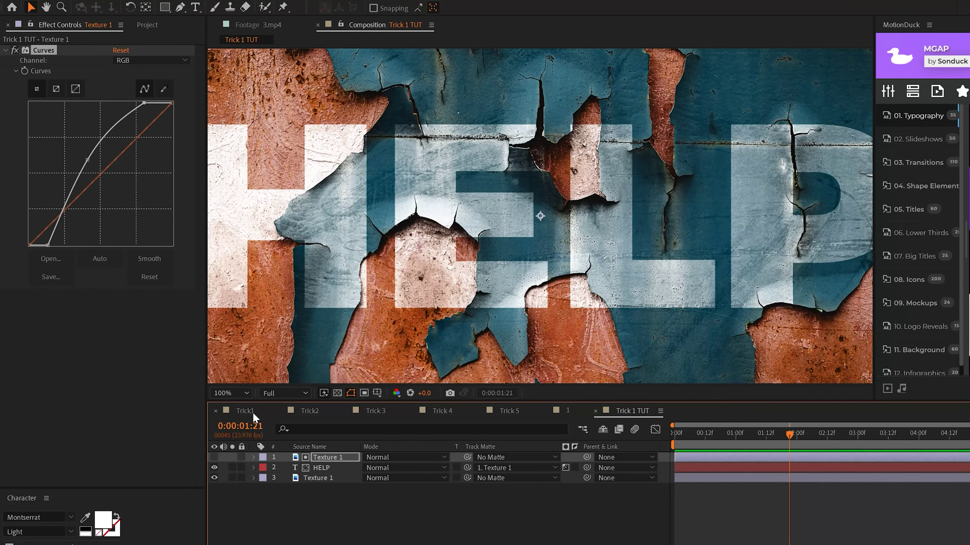
pyautogui.click(252, 413)
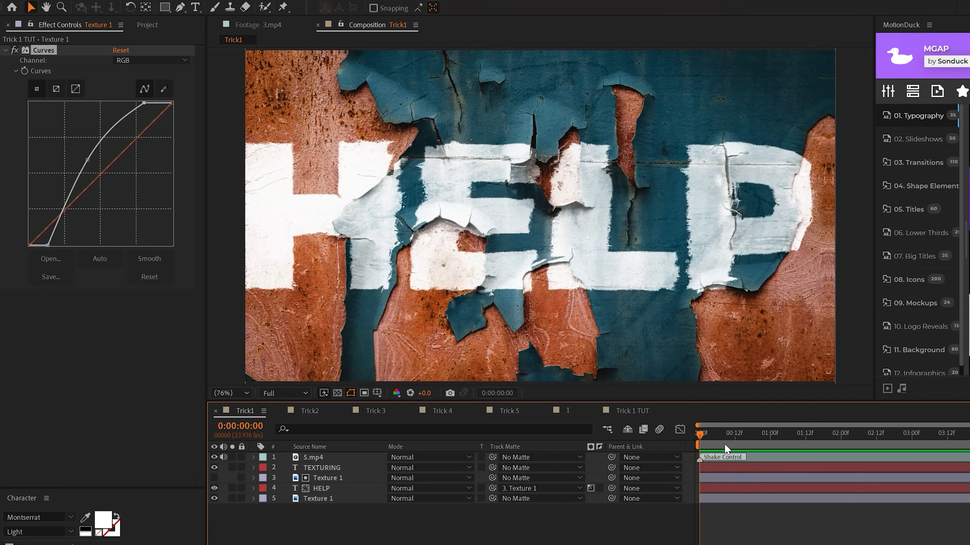
pyautogui.press('space')
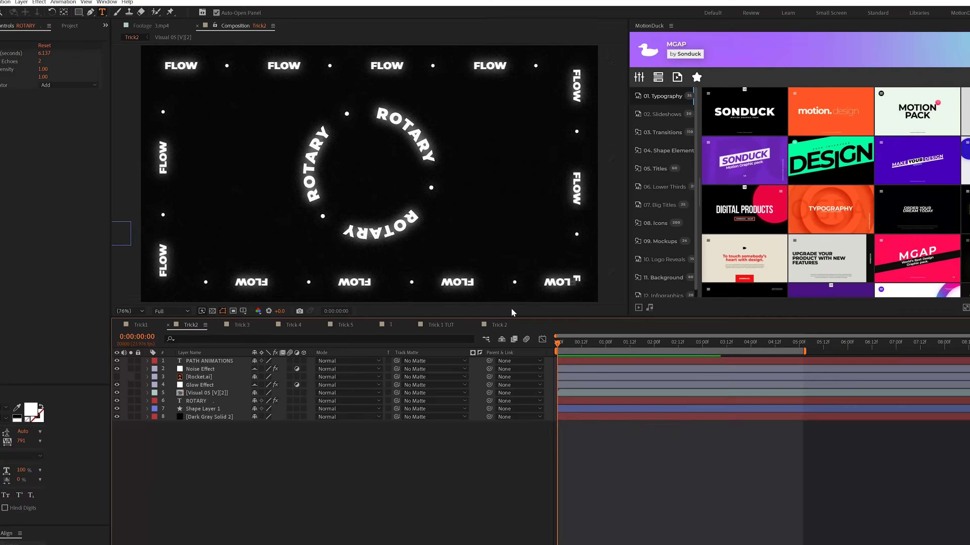
# Preview Trick2 from frame 9 with Shape Layer 1 isolated.
pyautogui.press('space')
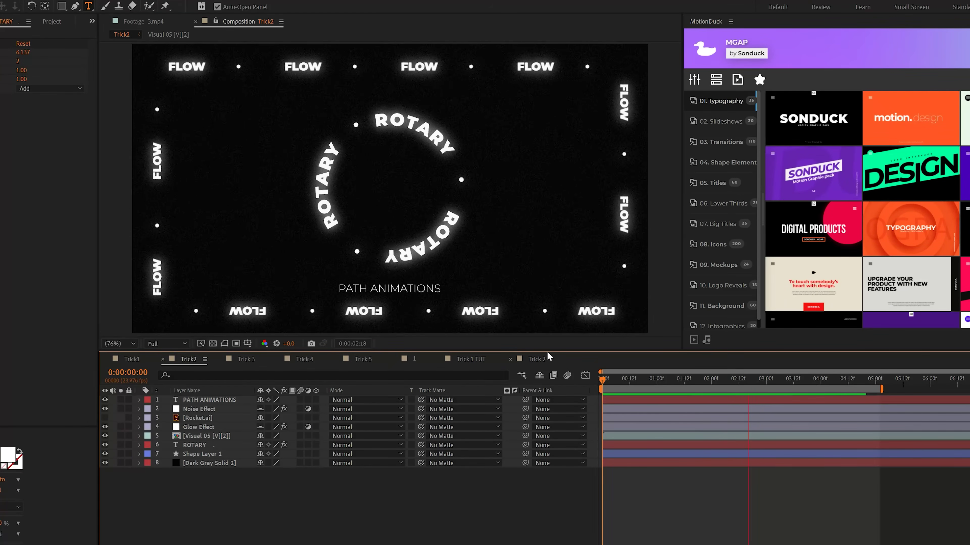
pyautogui.moveTo(607, 380); pyautogui.dragTo(629, 387)
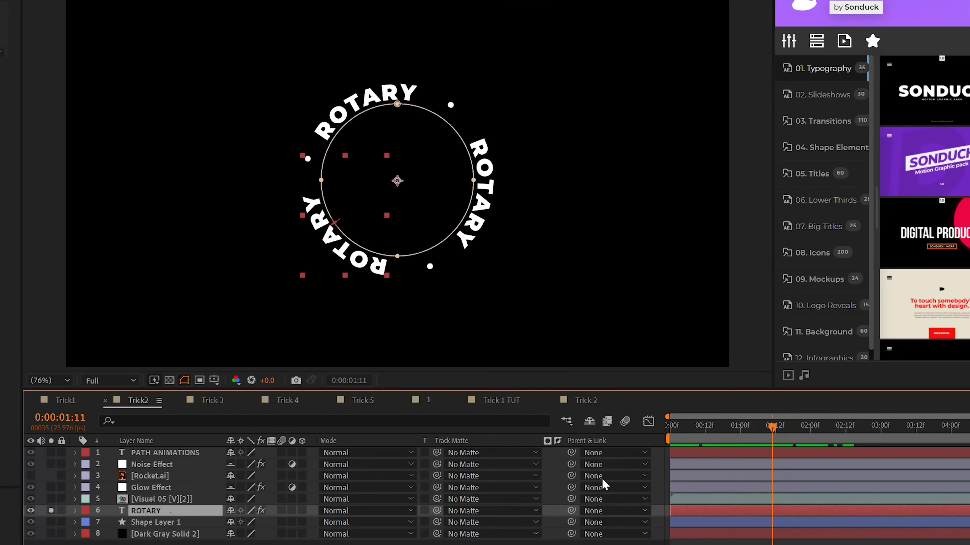
pyautogui.keyDown('alt'); pyautogui.click(51, 522); pyautogui.keyUp('alt')
pyautogui.press('space')
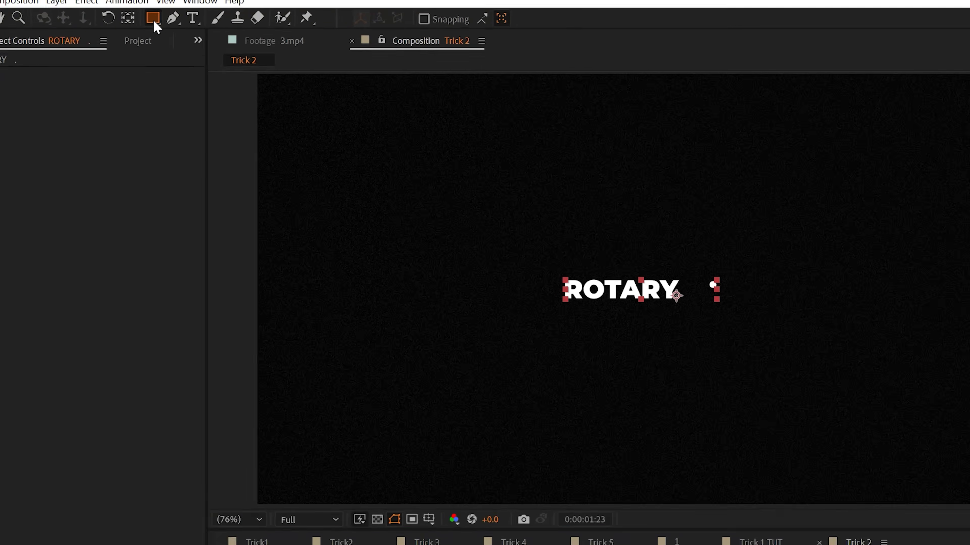
# Draw a circular ellipse mask around the ROTARY text.
pyautogui.click(149, 34)
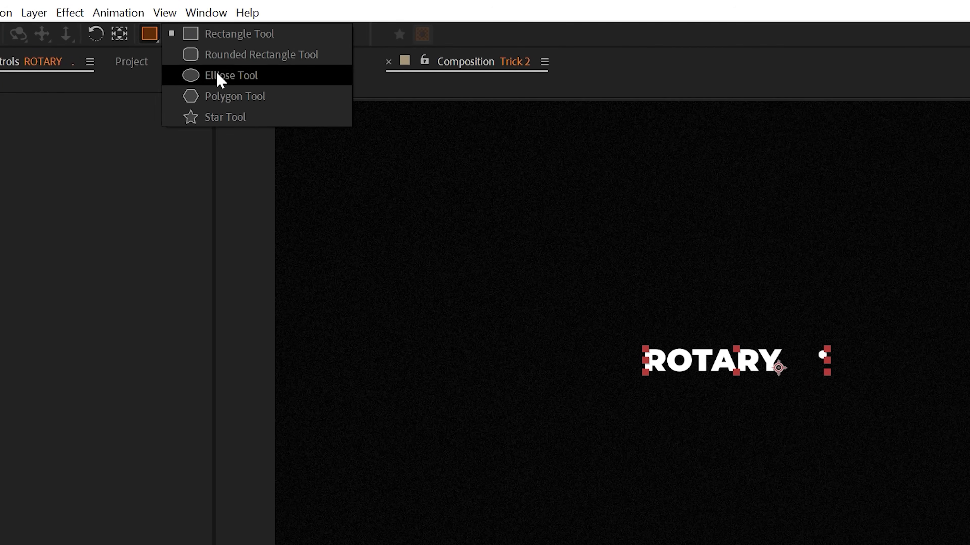
pyautogui.click(214, 81)
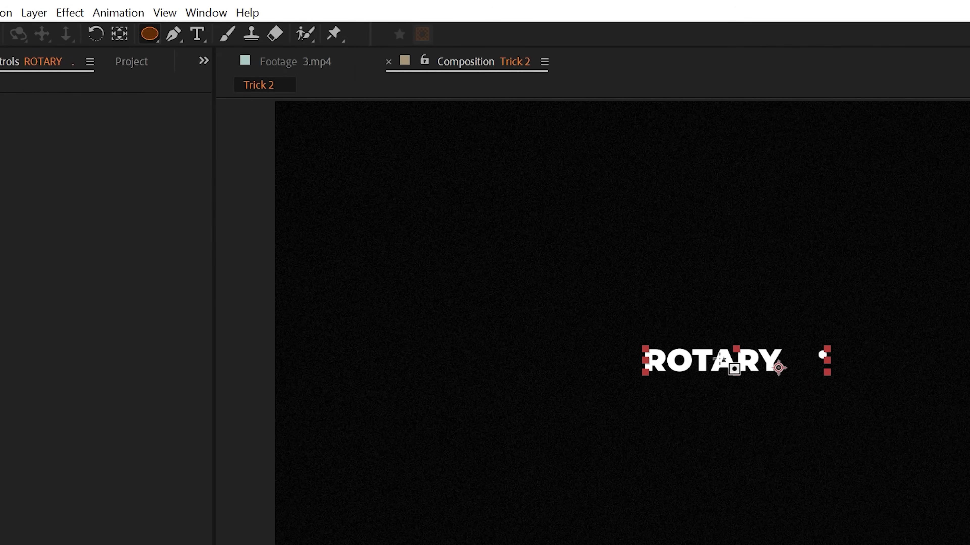
pyautogui.moveTo(509, 272); pyautogui.dragTo(609, 402)
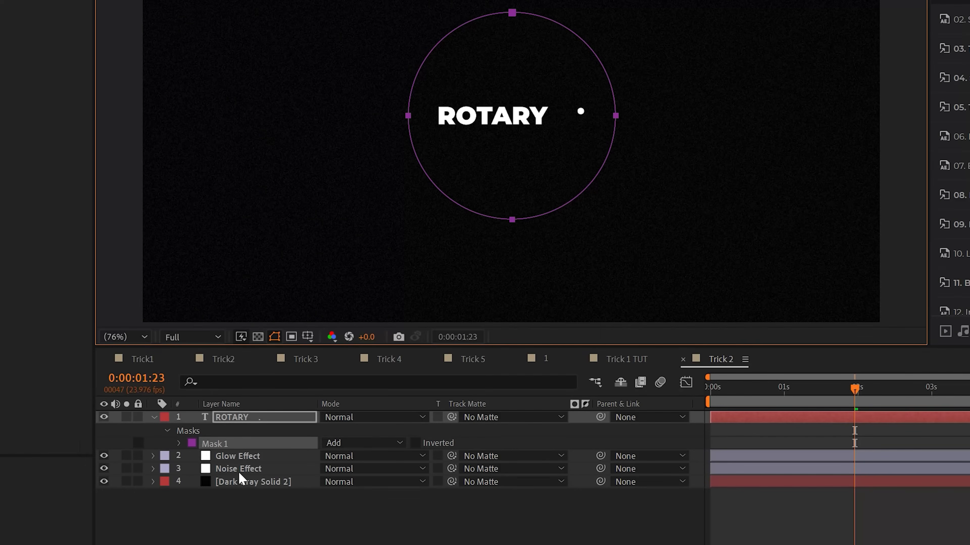
# Set ROTARY's text path to Mask 1 with its direction reversed.
pyautogui.click(154, 417)
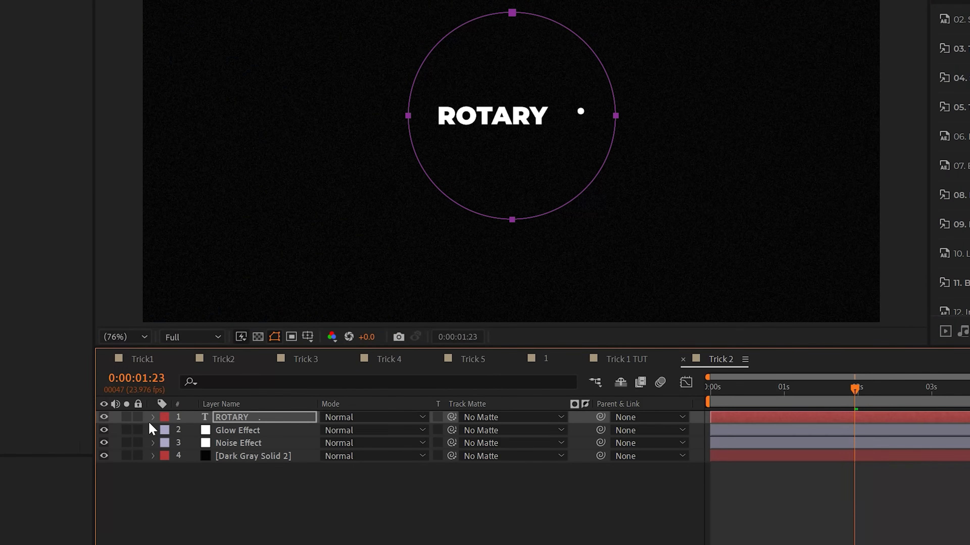
pyautogui.click(154, 418)
pyautogui.click(167, 430)
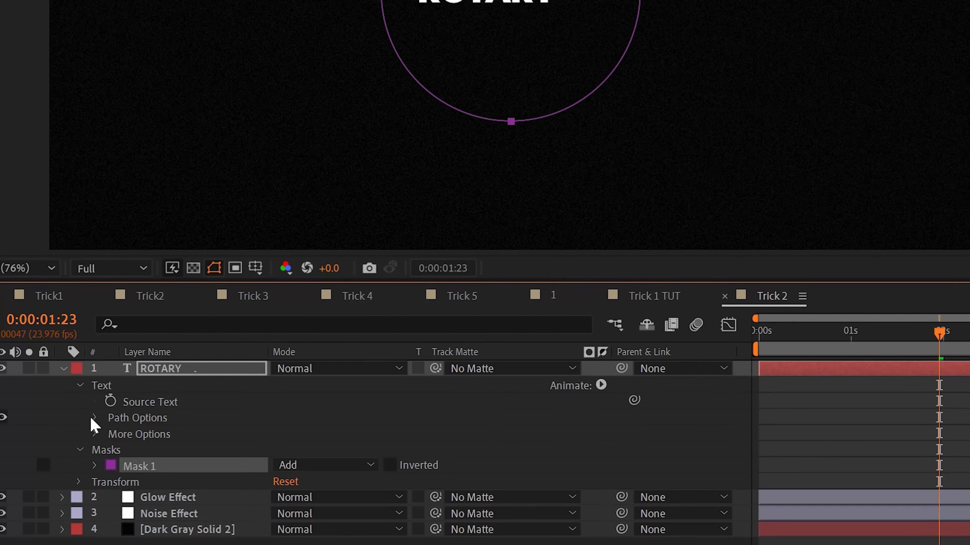
pyautogui.click(180, 456)
pyautogui.click(363, 469)
pyautogui.click(324, 477)
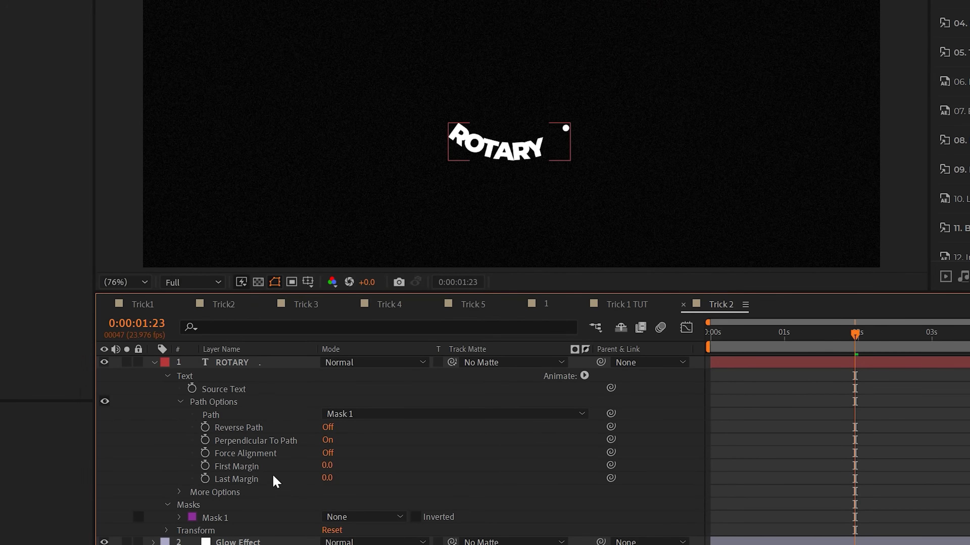
pyautogui.click(327, 427)
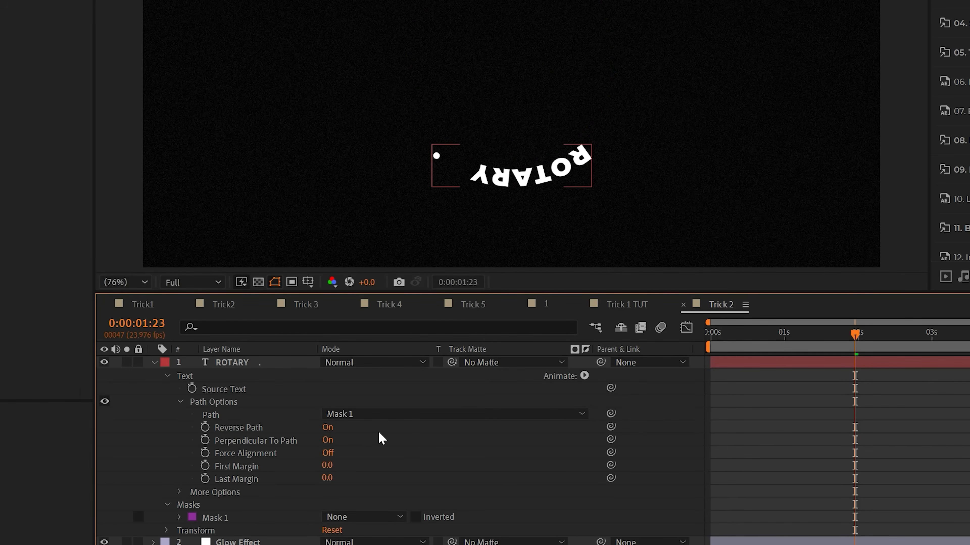
# Give First Margin a time*200 expression and preview the text spinning along the circle.
pyautogui.click(716, 343)
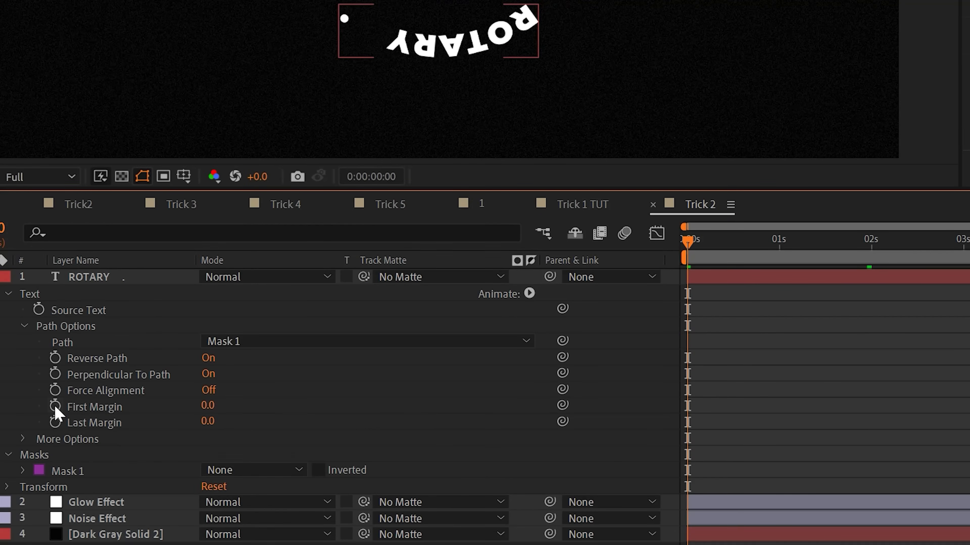
pyautogui.keyDown('alt'); pyautogui.click(205, 466); pyautogui.keyUp('alt')
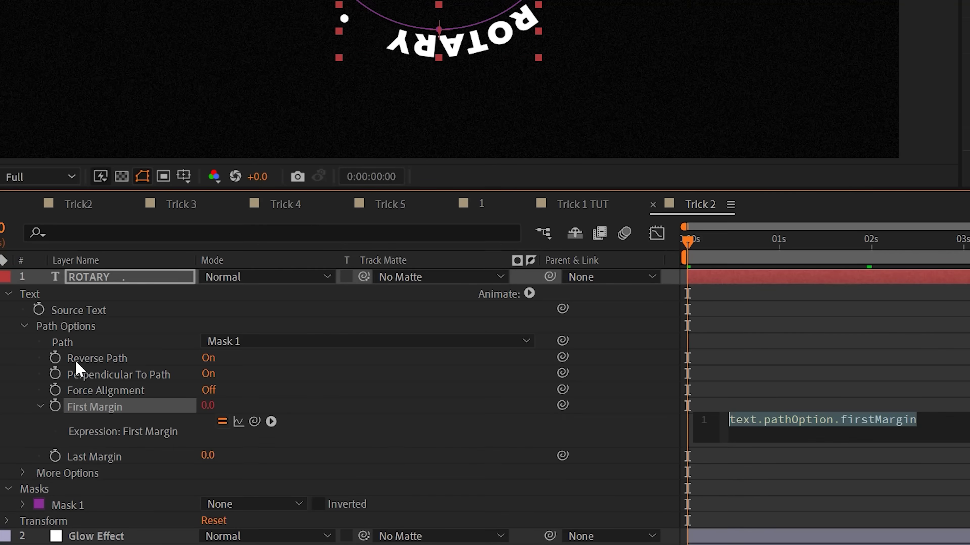
pyautogui.write('time*200')
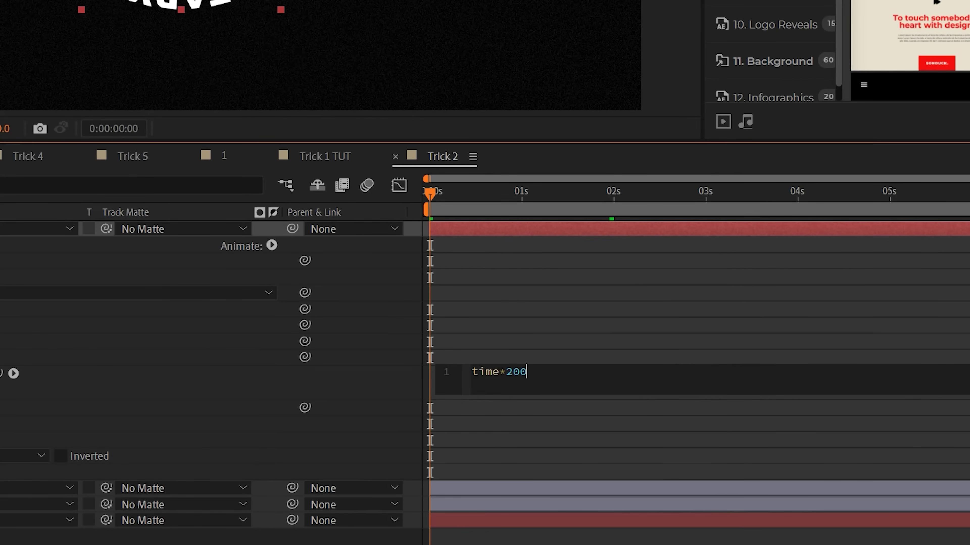
pyautogui.click(610, 363)
pyautogui.press('space')
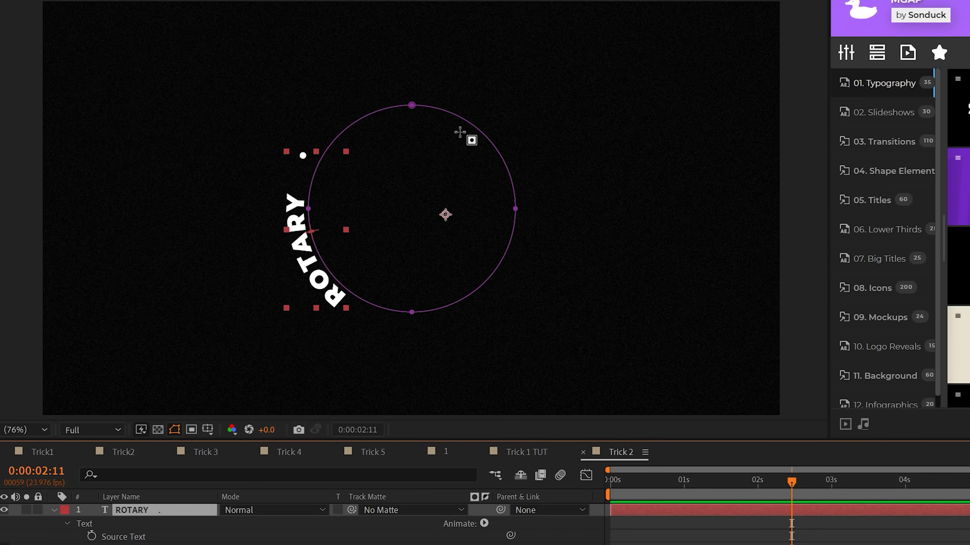
# Apply Echo to ROTARY with Echo Time -4.063 and preview the trailing copies.
pyautogui.click(0, 0)
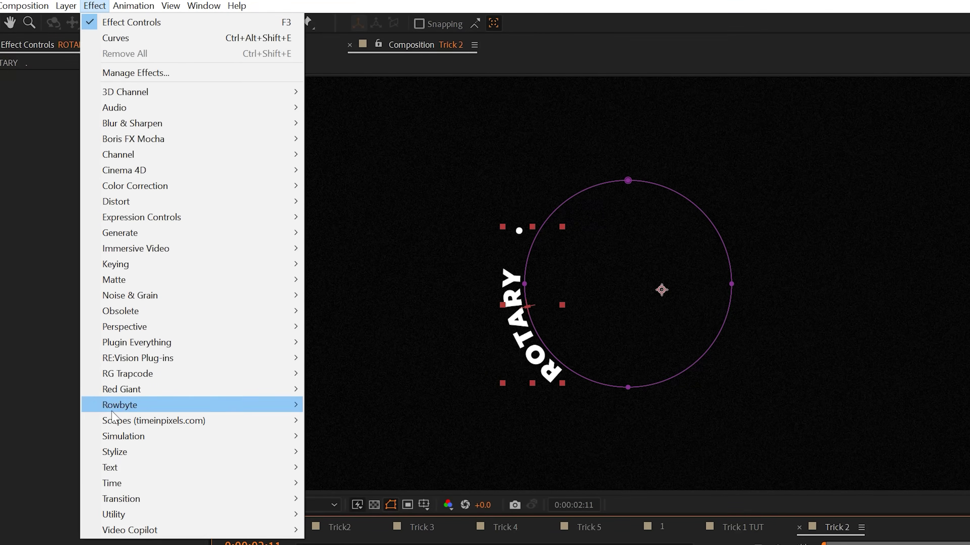
pyautogui.moveTo(0, 408)
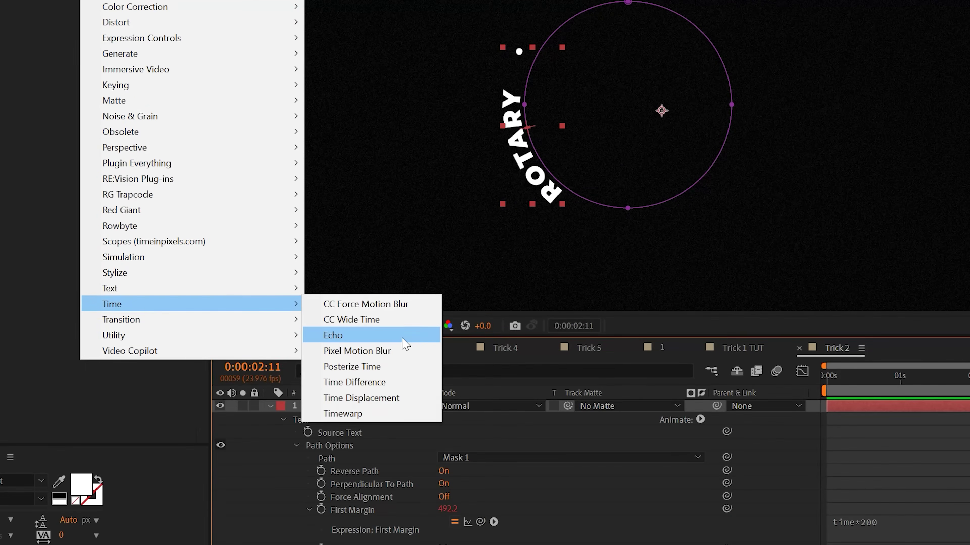
pyautogui.click(333, 515)
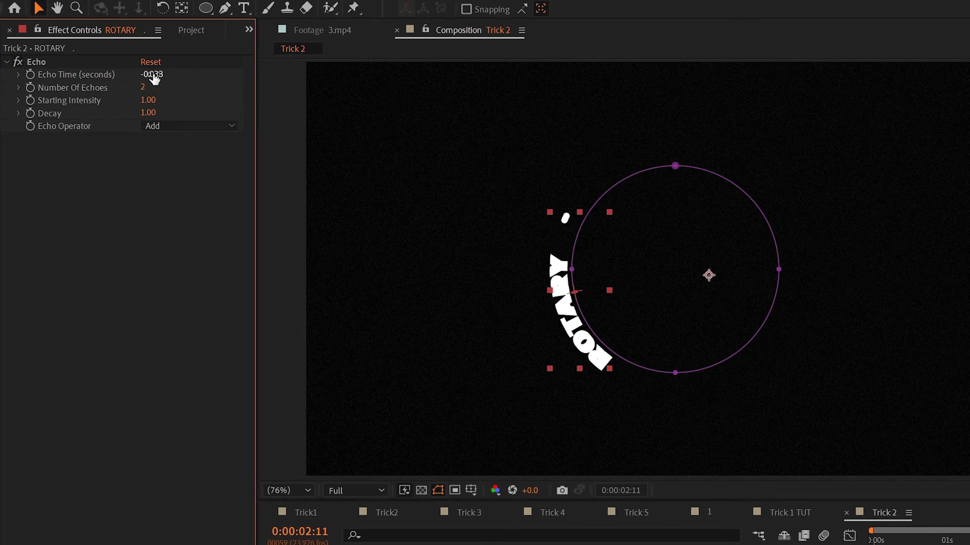
pyautogui.moveTo(152, 74); pyautogui.dragTo(131, 77)
pyautogui.press('space')
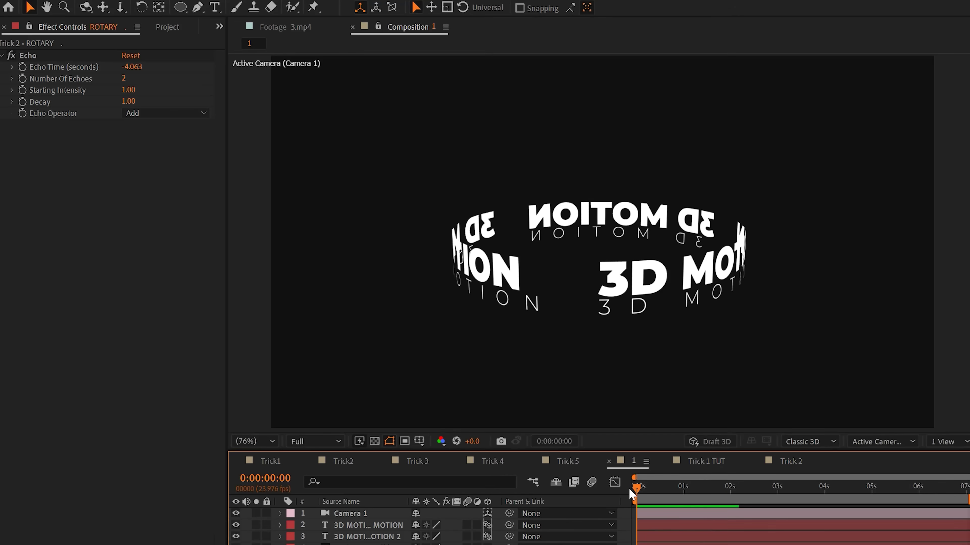
# Preview the echoed ROTARY animation from the start.
pyautogui.press('space')
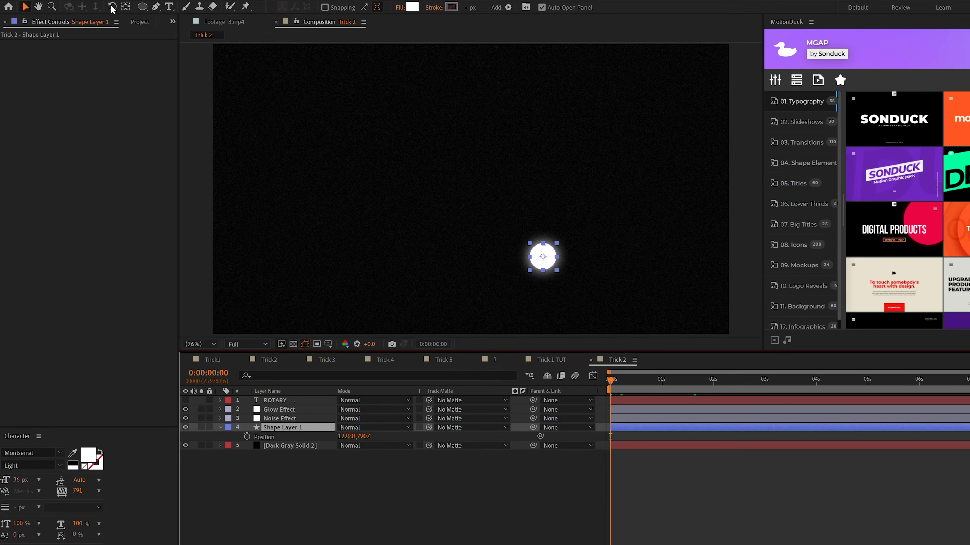
# Draw a curved mask path on Dark Gray Solid 2 with the Pen tool.
pyautogui.press('g')
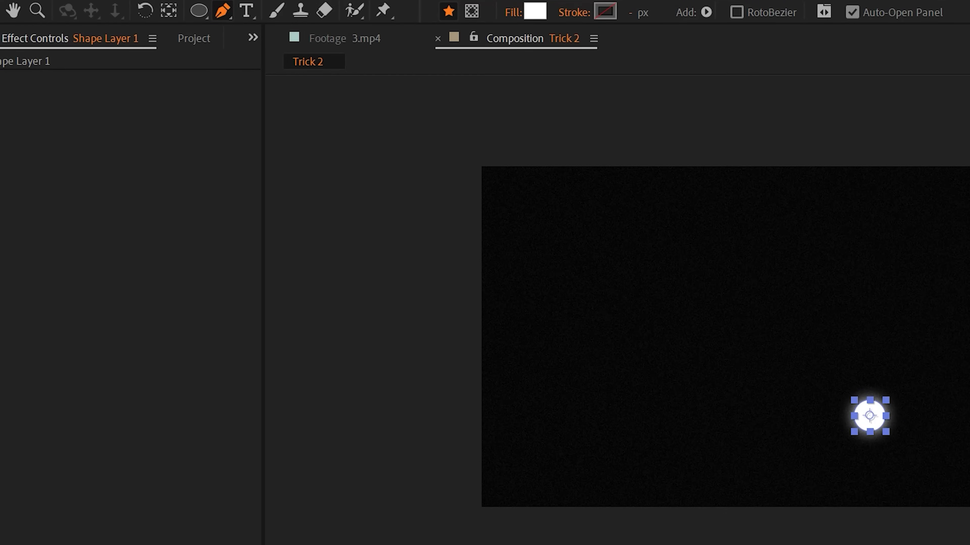
pyautogui.click(331, 439)
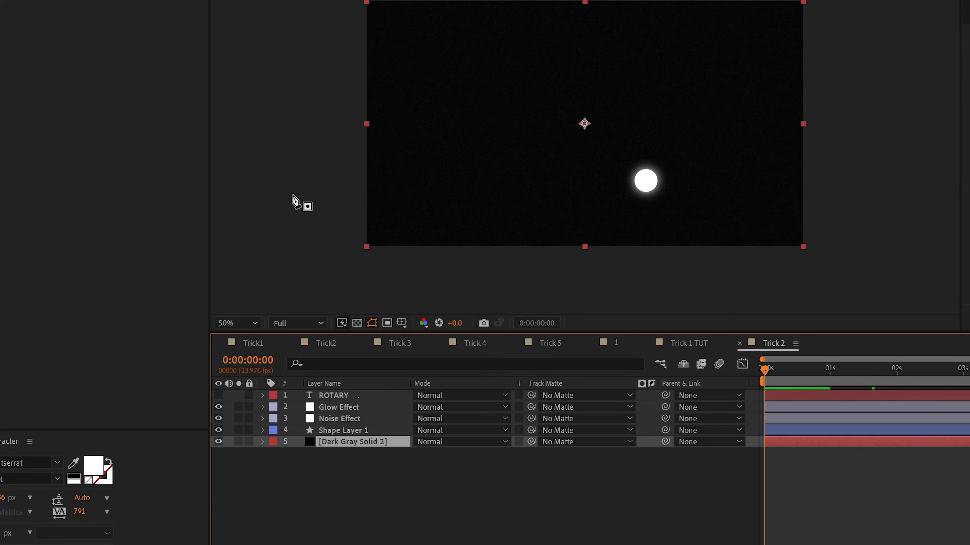
pyautogui.click(274, 185)
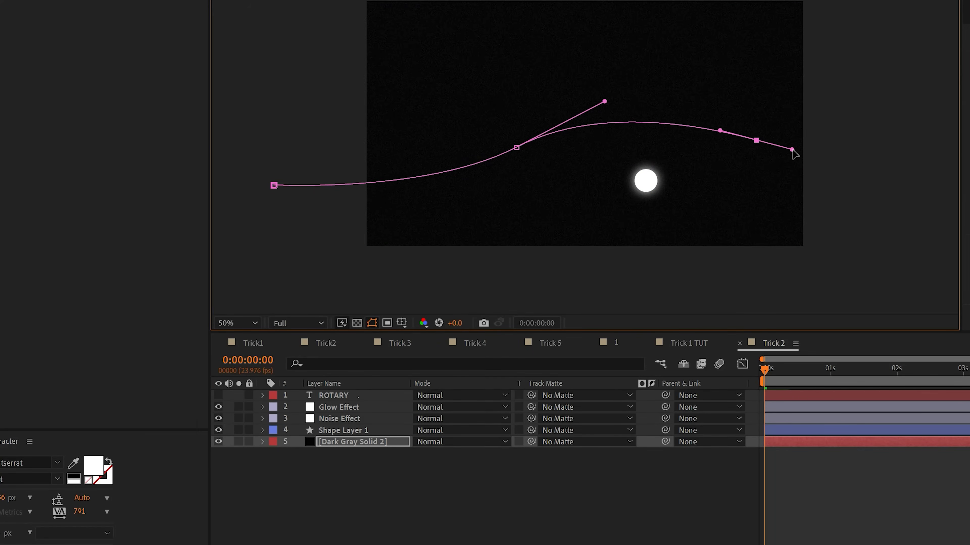
pyautogui.moveTo(884, 254); pyautogui.dragTo(884, 250)
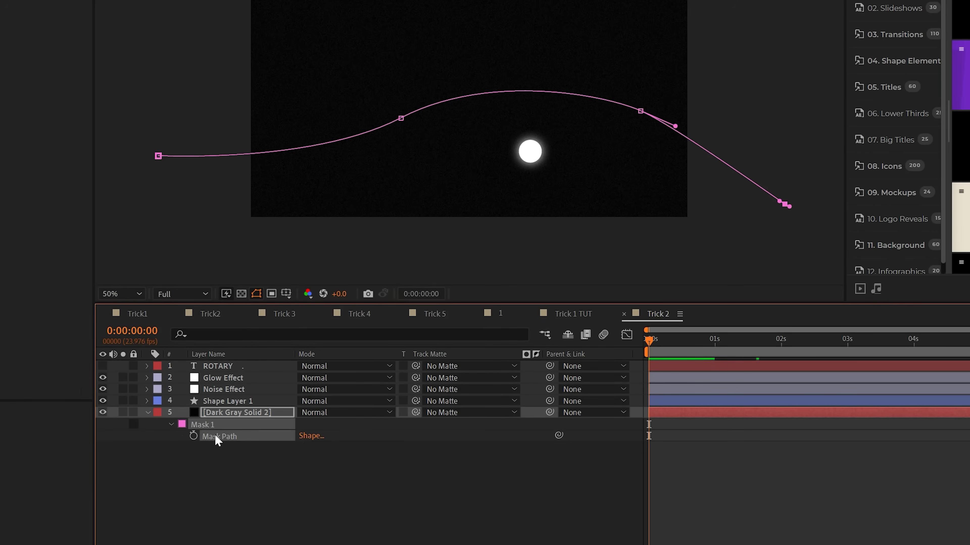
# Paste the path into Shape Layer 1's Position and preview the dot following it.
pyautogui.click(229, 401)
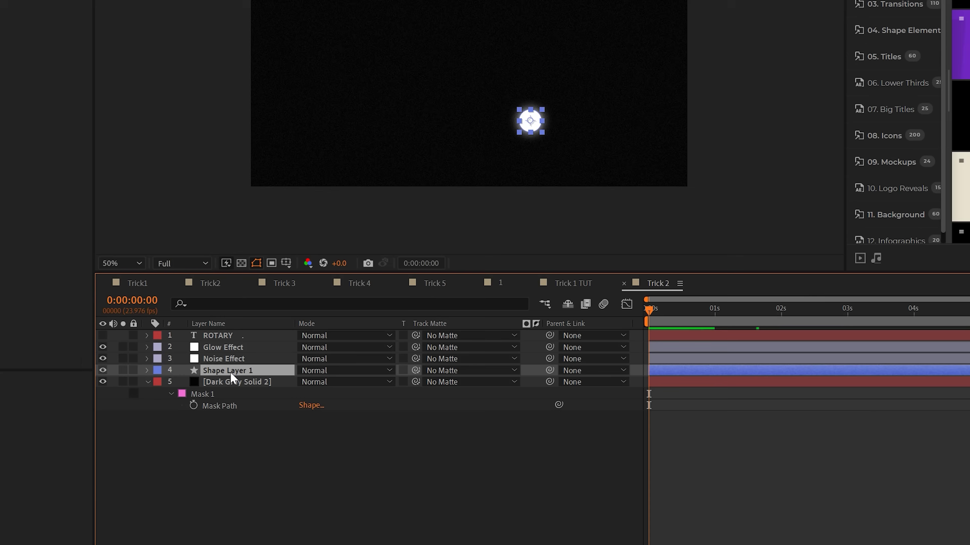
pyautogui.press('p')
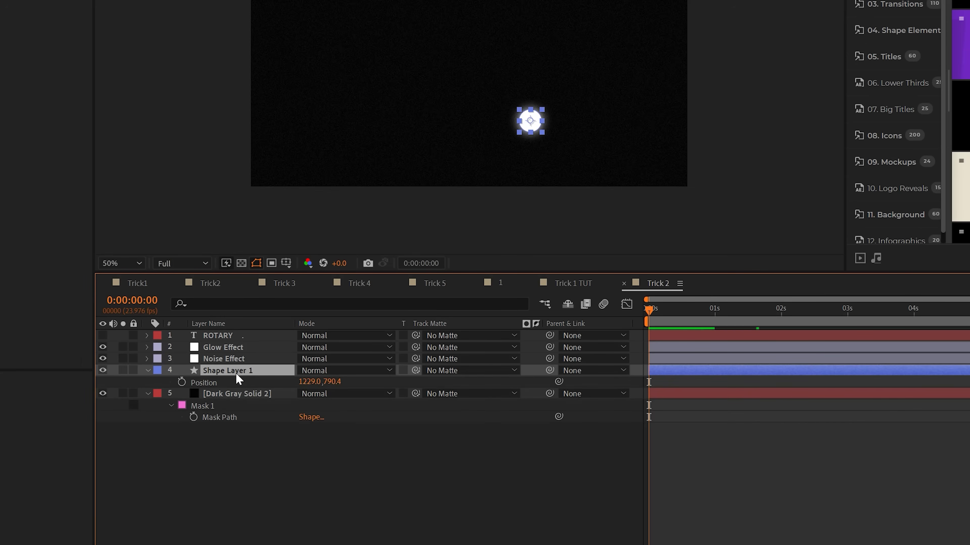
pyautogui.click(203, 383)
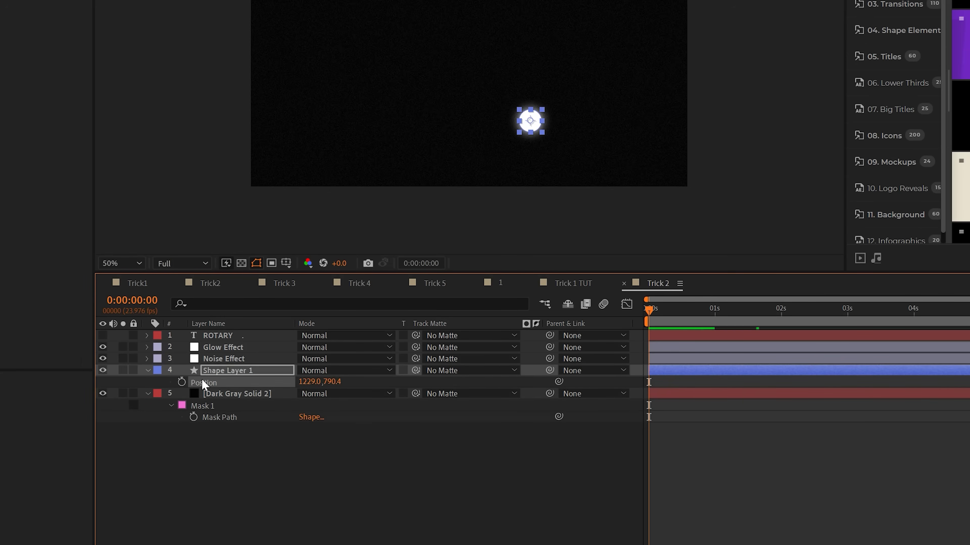
pyautogui.hotkey('ctrl', 'v')
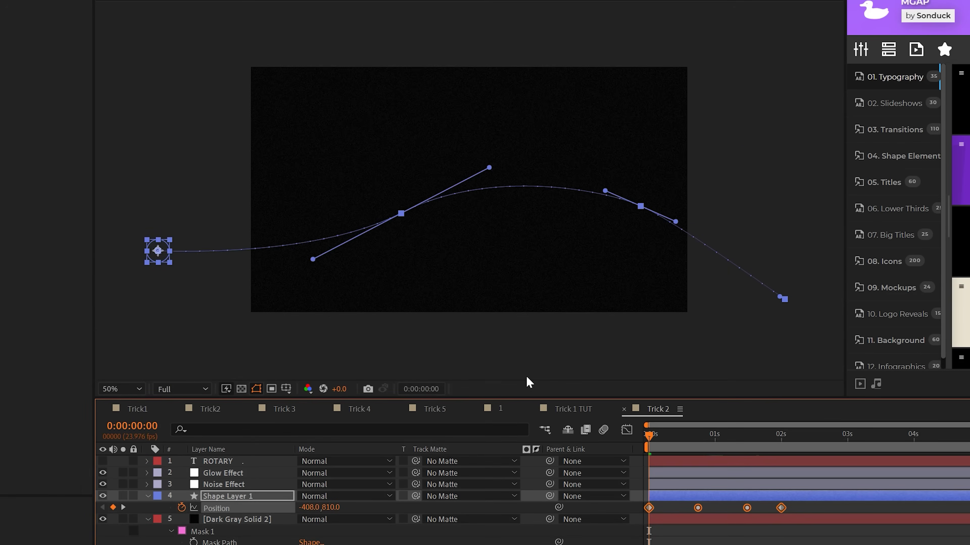
pyautogui.press('space')
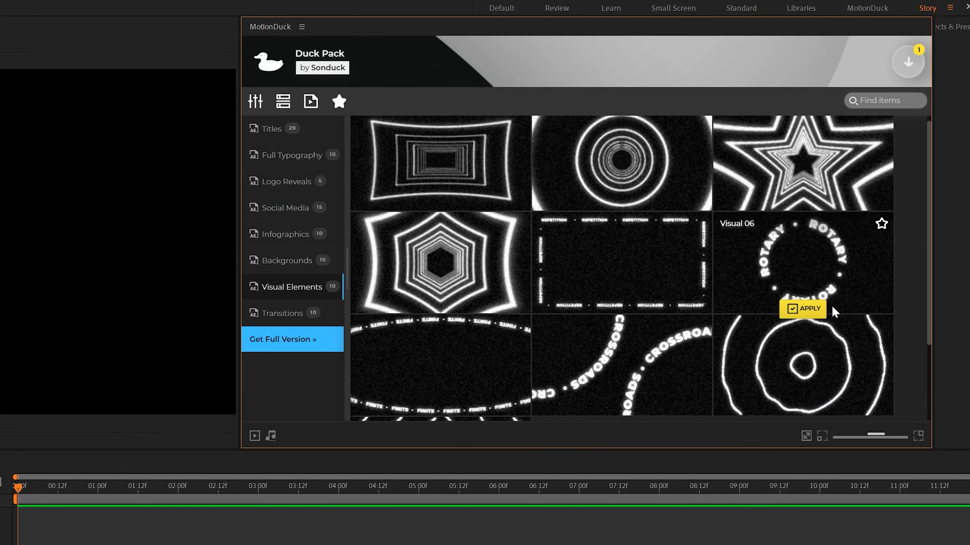
# Apply the MotionDuck Visual 06 rotary template and shift its text colour from yellow to orange.
pyautogui.scroll(-3, 855, 373)
pyautogui.scroll(2, 874, 380)
pyautogui.scroll(1, 876, 381)
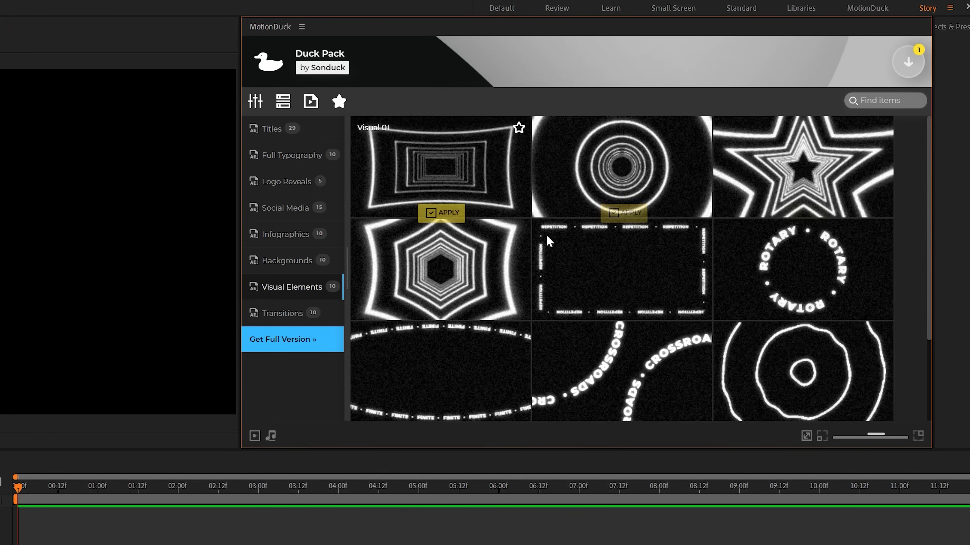
pyautogui.moveTo(855, 276)
pyautogui.click(806, 316)
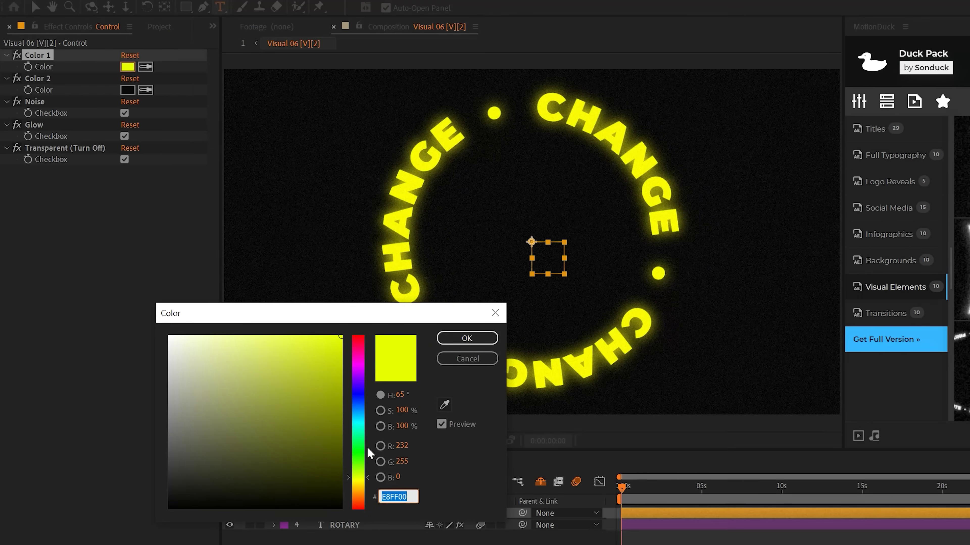
pyautogui.moveTo(358, 482); pyautogui.dragTo(361, 506)
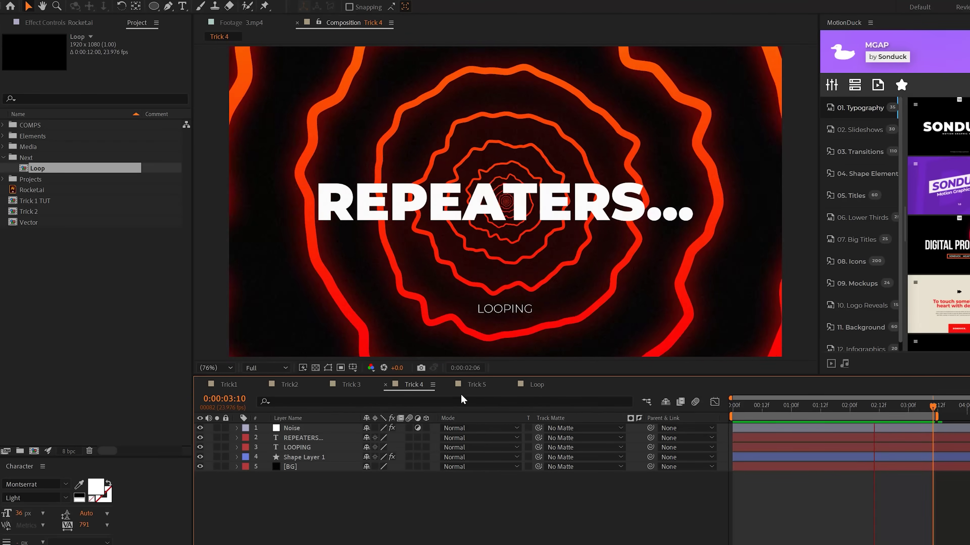
# Preview the Trick 4 repeater animation, then switch to the empty Loop composition.
pyautogui.press('space')
pyautogui.press('space')
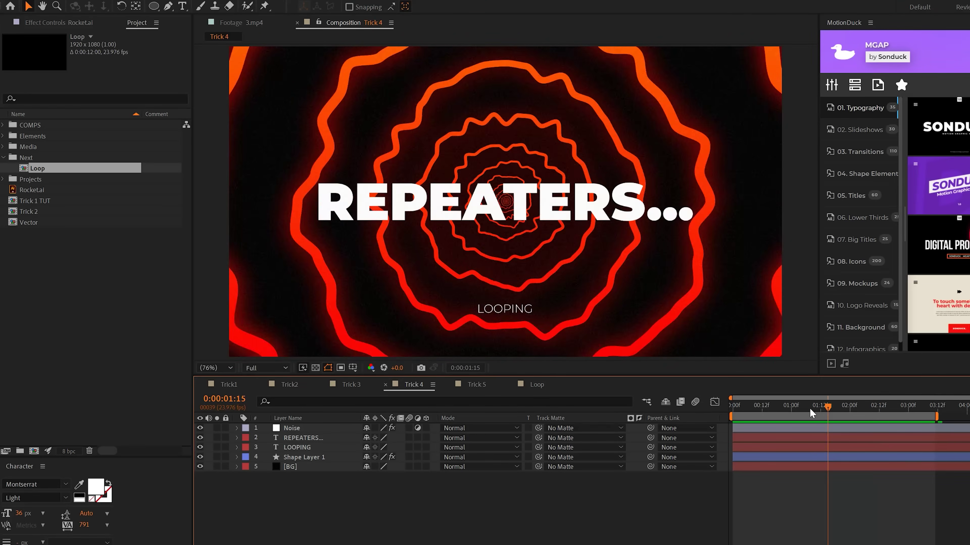
pyautogui.press('space')
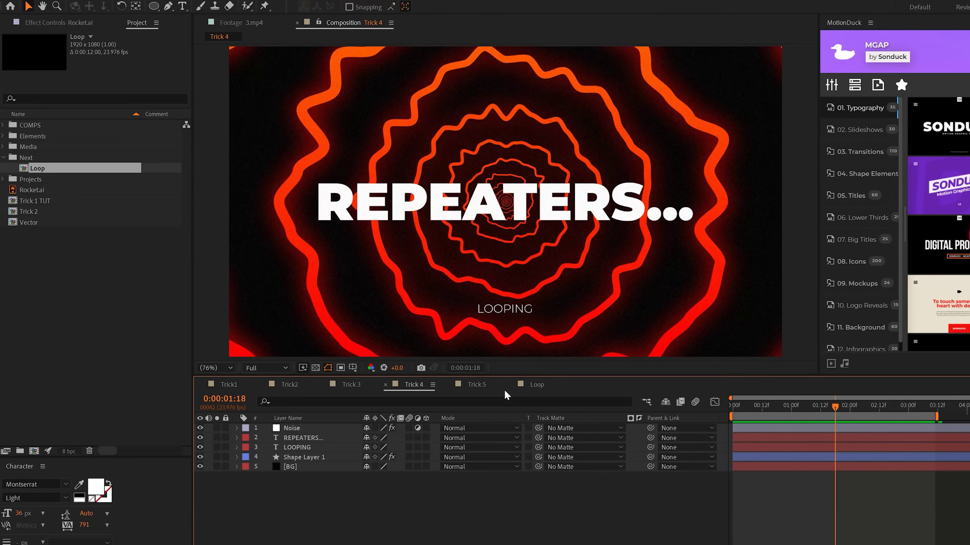
pyautogui.click(533, 385)
pyautogui.moveTo(151, 11); pyautogui.dragTo(198, 37)
# Draw a white ellipse ring and centre it and its anchor point in the comp.
pyautogui.moveTo(480, 178); pyautogui.dragTo(583, 288)
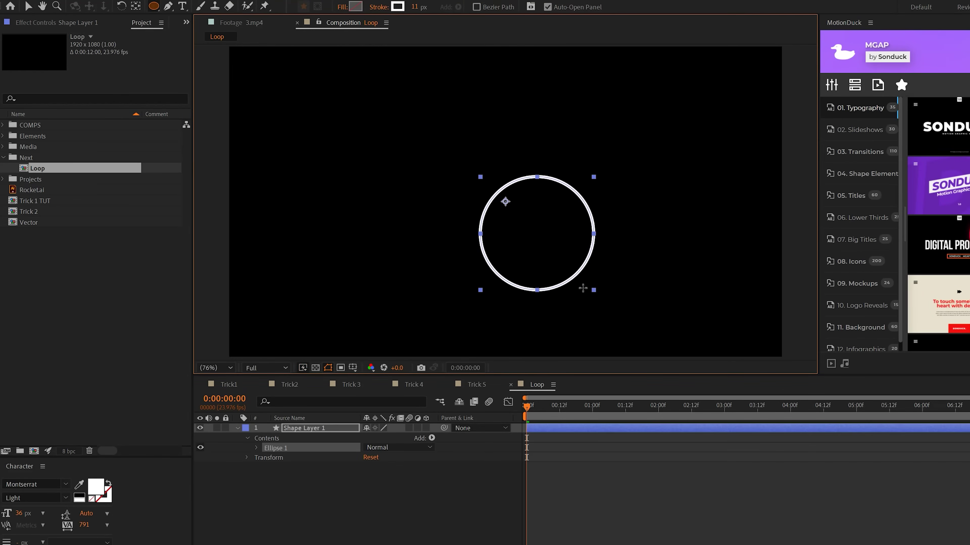
pyautogui.press('v')
pyautogui.hotkey('ctrl', 'alt', 'home')
pyautogui.hotkey('ctrl', 'home')
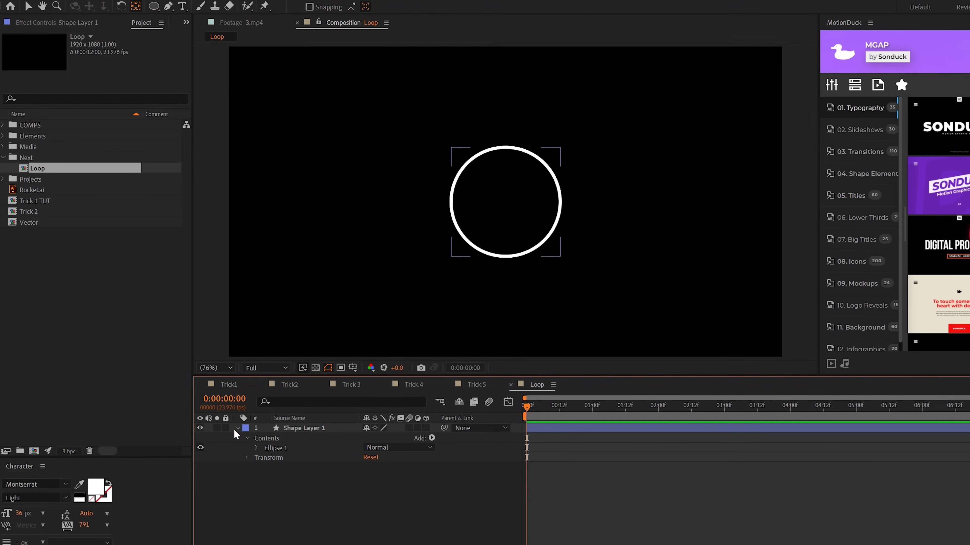
# Add a Repeater with Position 0, Scale 78% and 10 copies to nest the circles.
pyautogui.click(431, 438)
pyautogui.click(385, 411)
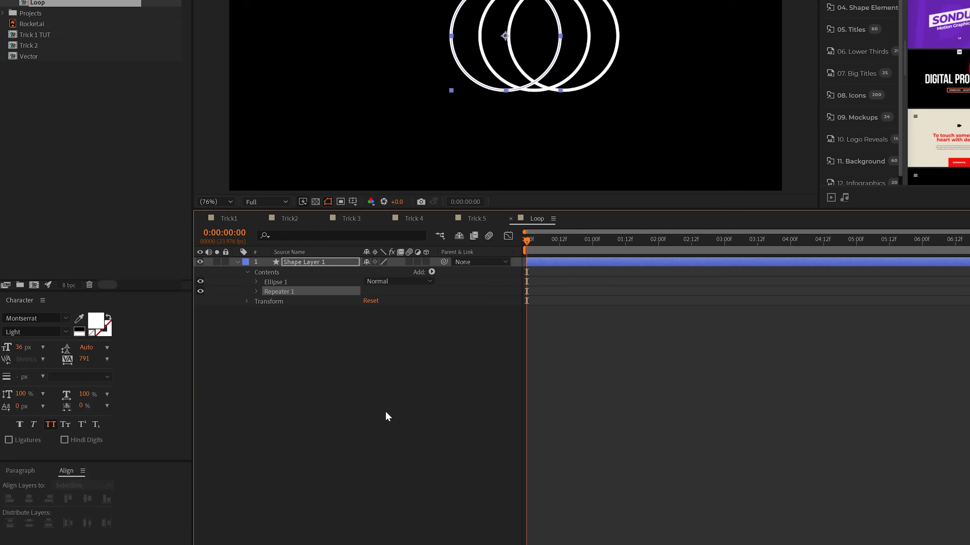
pyautogui.click(256, 291)
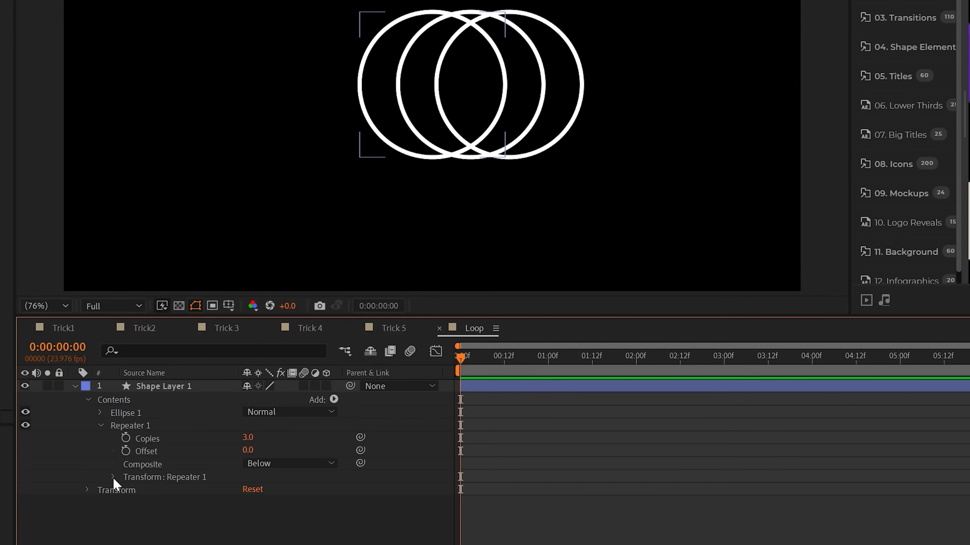
pyautogui.click(113, 477)
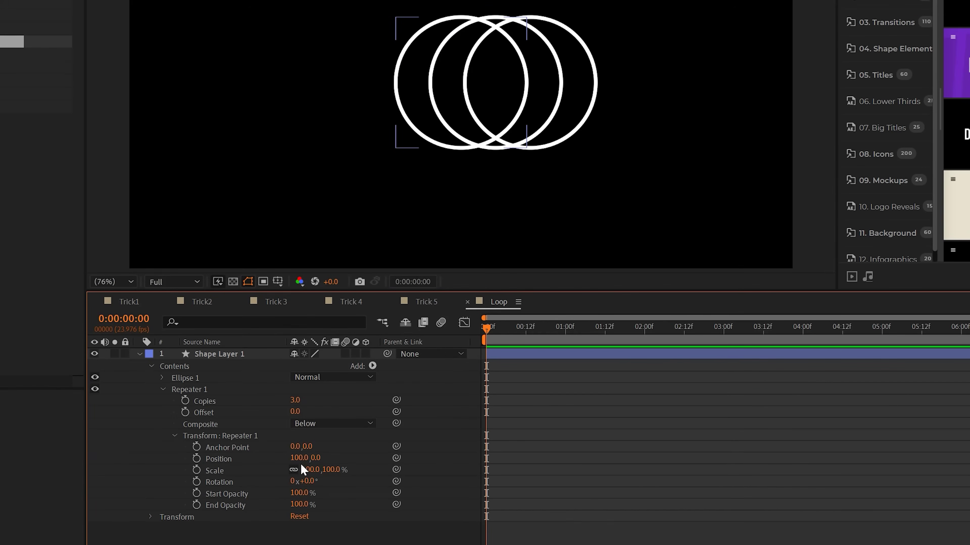
pyautogui.write('0')
pyautogui.press('Return')
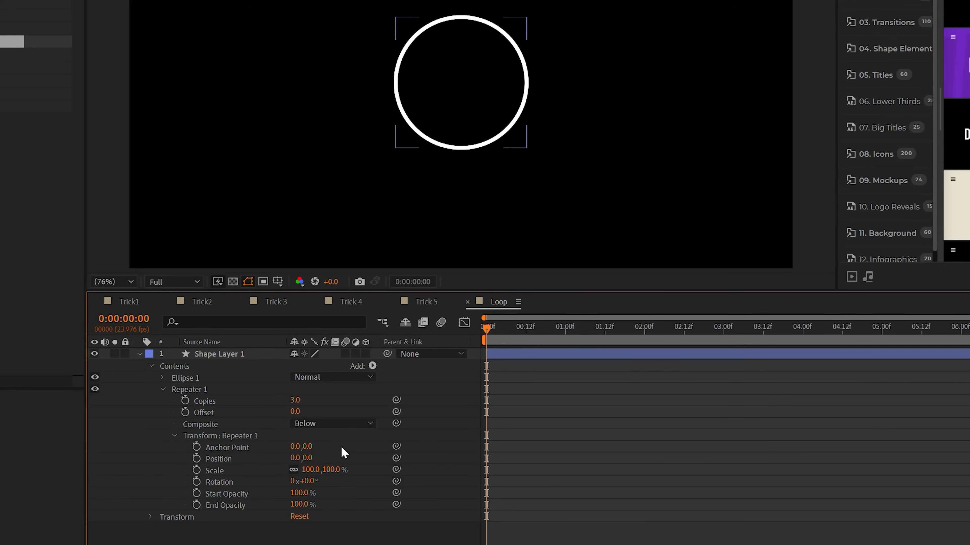
pyautogui.moveTo(310, 470); pyautogui.dragTo(290, 466)
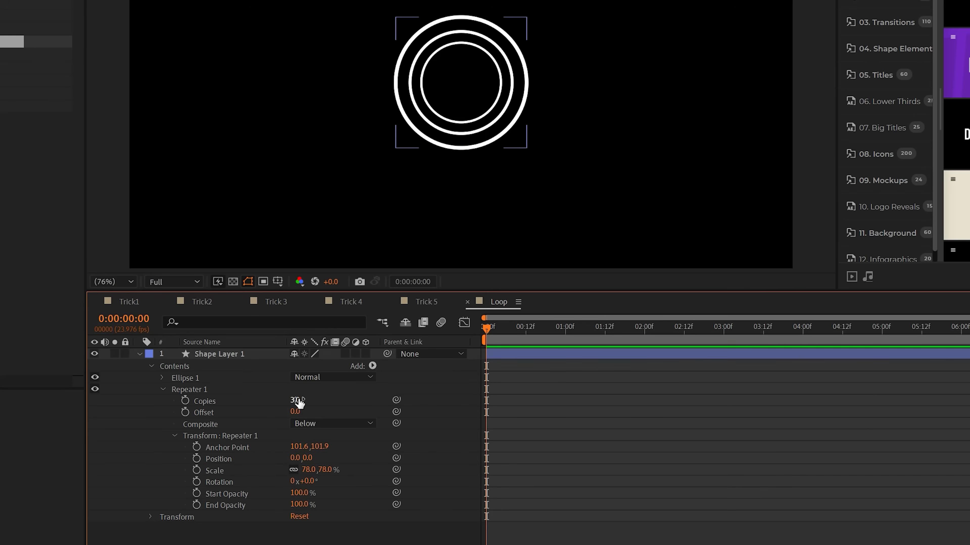
pyautogui.moveTo(292, 400); pyautogui.dragTo(305, 400)
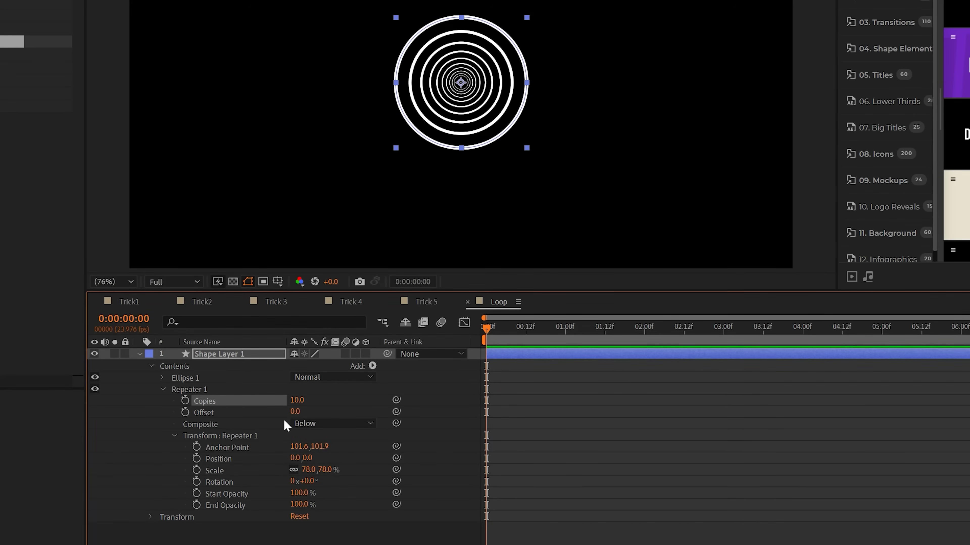
# Keyframe the repeater Offset so rings expand outward, and raise Copies to 27.
pyautogui.moveTo(294, 417); pyautogui.dragTo(303, 400)
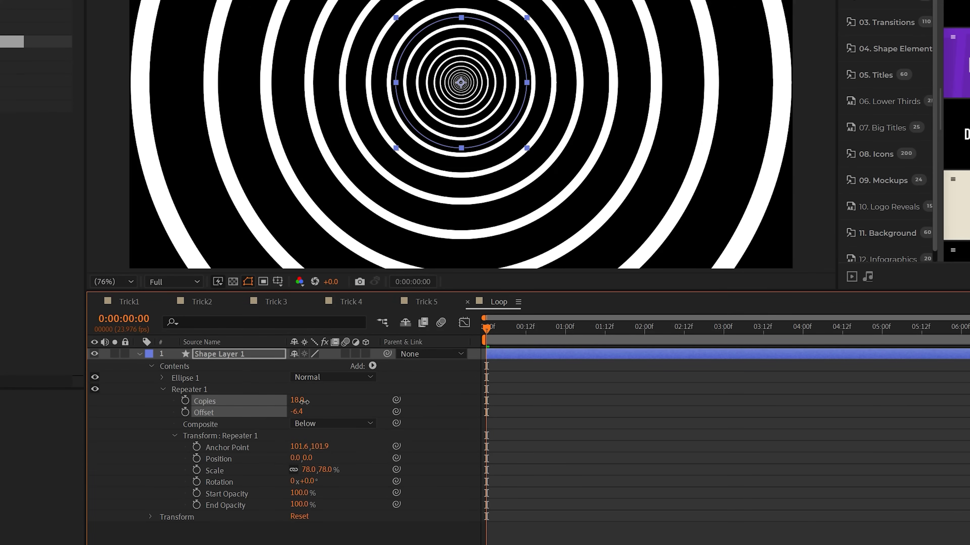
pyautogui.click(185, 412)
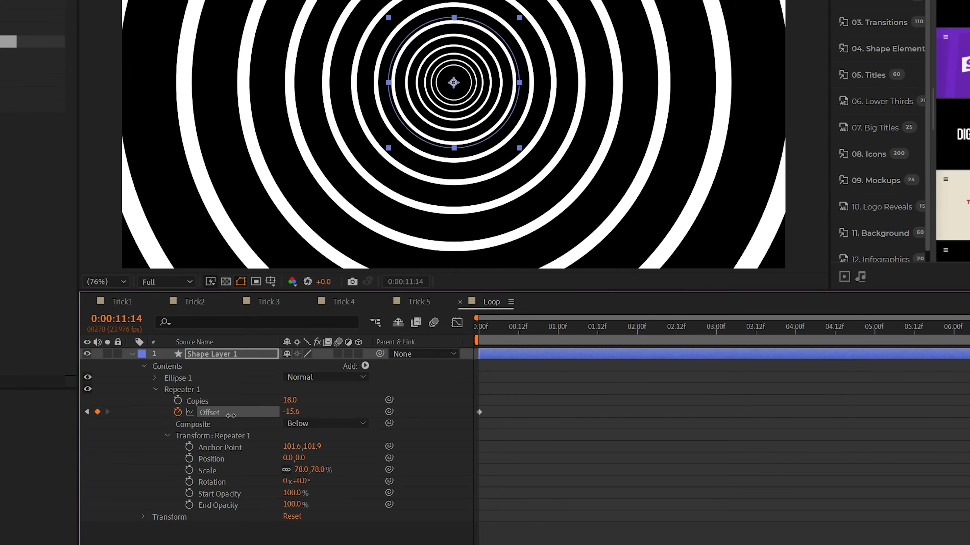
pyautogui.moveTo(231, 416); pyautogui.dragTo(212, 417)
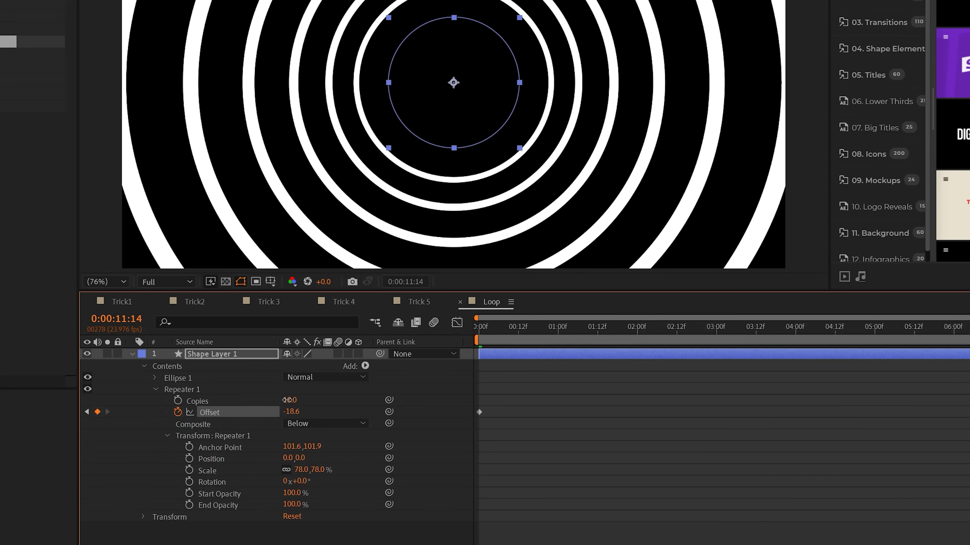
pyautogui.moveTo(287, 400); pyautogui.dragTo(295, 400)
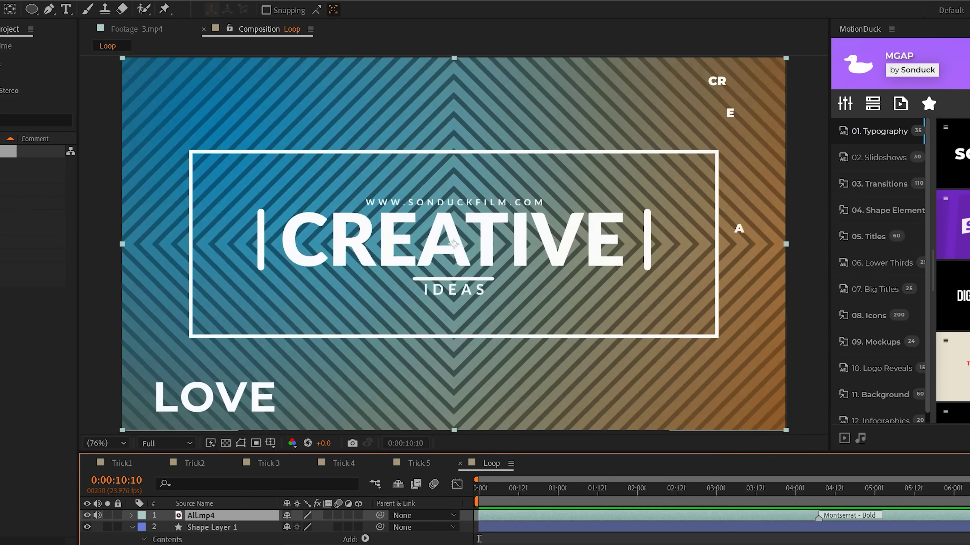
# Switch to the Trick 4 repeaters comp and jump about two seconds in to view it.
pyautogui.click(353, 463)
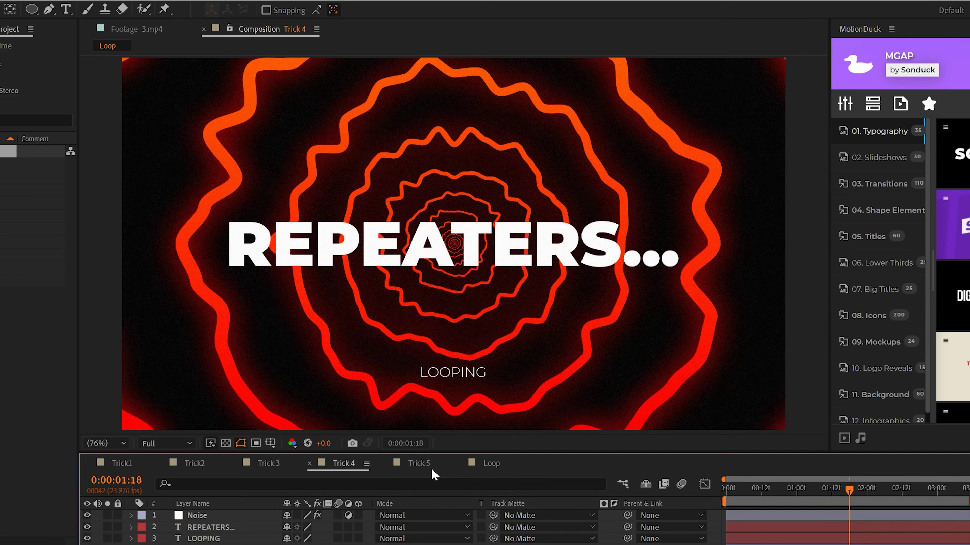
pyautogui.click(888, 489)
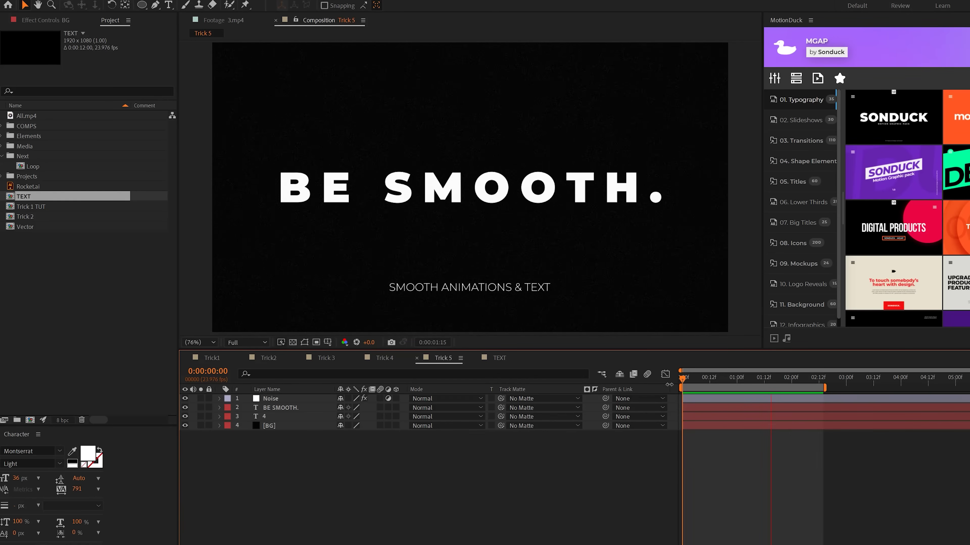
# In the TEXT comp, add a Position animator to the BE SMOOTH. text layer.
pyautogui.click(498, 358)
pyautogui.click(269, 399)
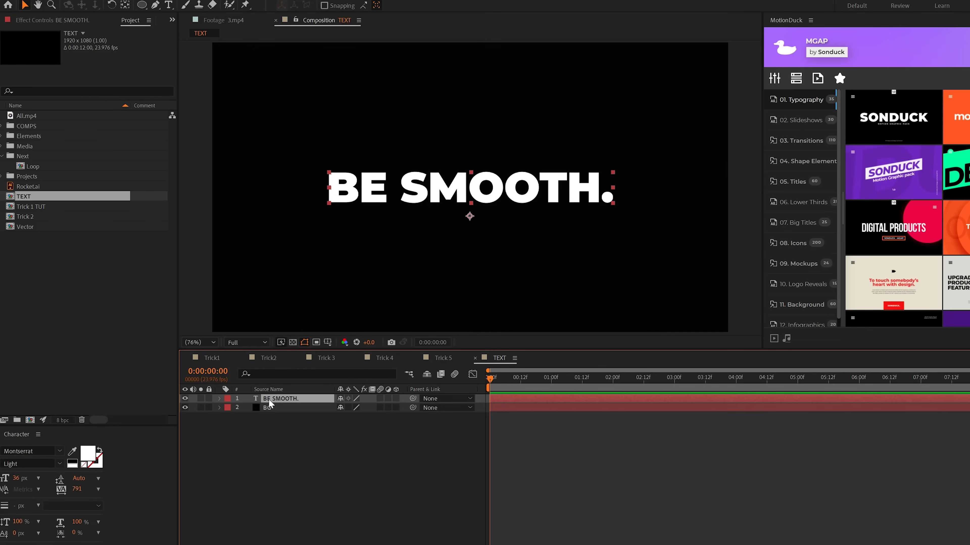
pyautogui.click(219, 398)
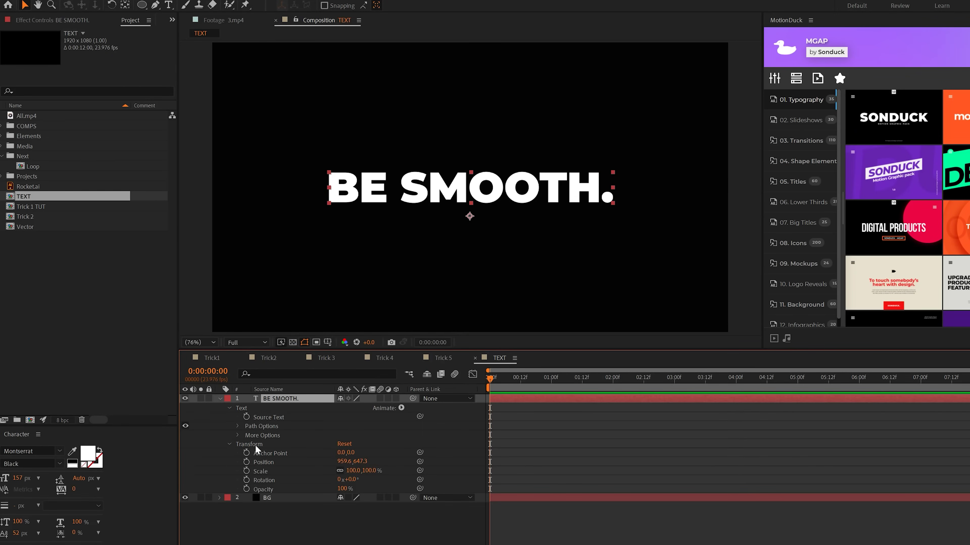
pyautogui.click(229, 444)
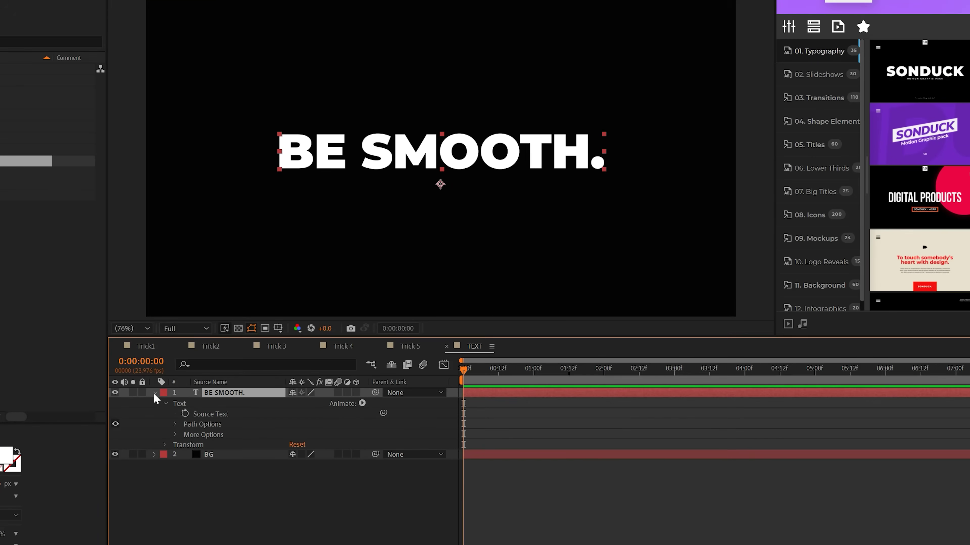
pyautogui.click(165, 404)
pyautogui.click(166, 404)
pyautogui.click(362, 404)
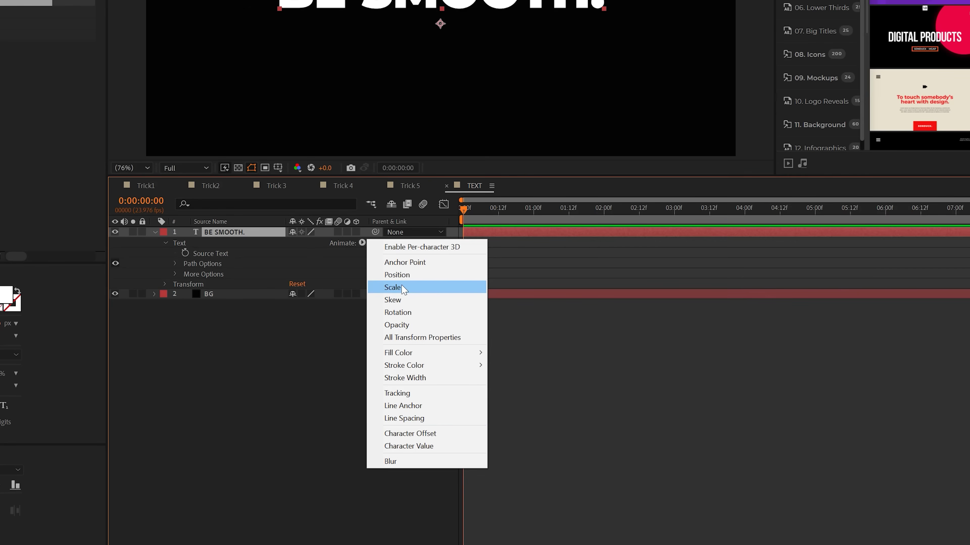
pyautogui.click(397, 275)
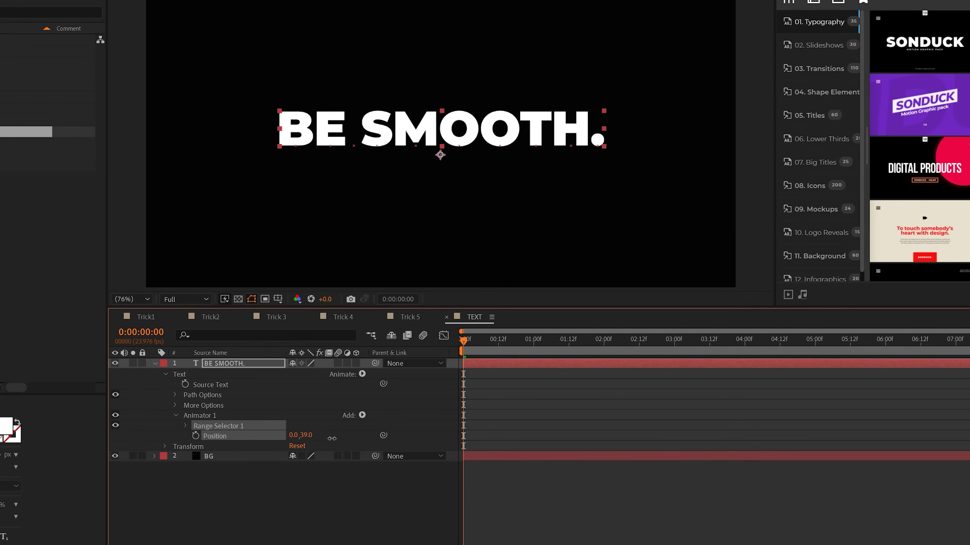
# Set animator Position Y to 167 and keyframe Range Start 0% to 100% over one second, then preview.
pyautogui.moveTo(332, 438); pyautogui.dragTo(368, 438)
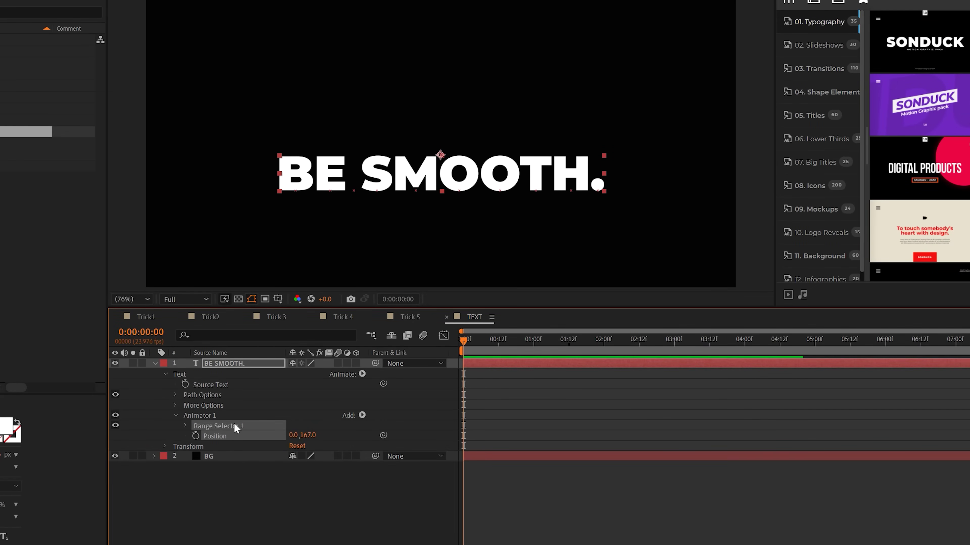
pyautogui.click(187, 426)
pyautogui.click(206, 436)
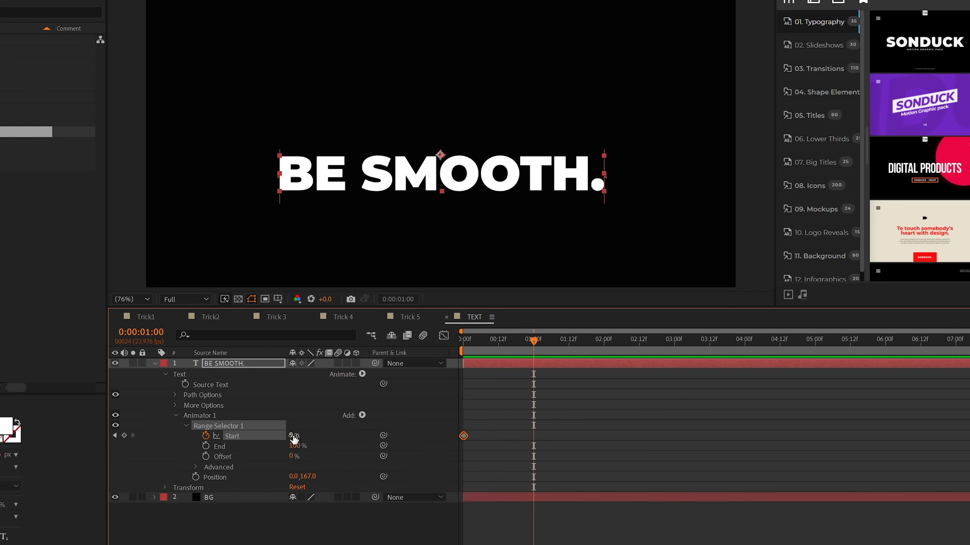
pyautogui.moveTo(293, 439); pyautogui.dragTo(332, 439)
pyautogui.moveTo(512, 344); pyautogui.dragTo(487, 343)
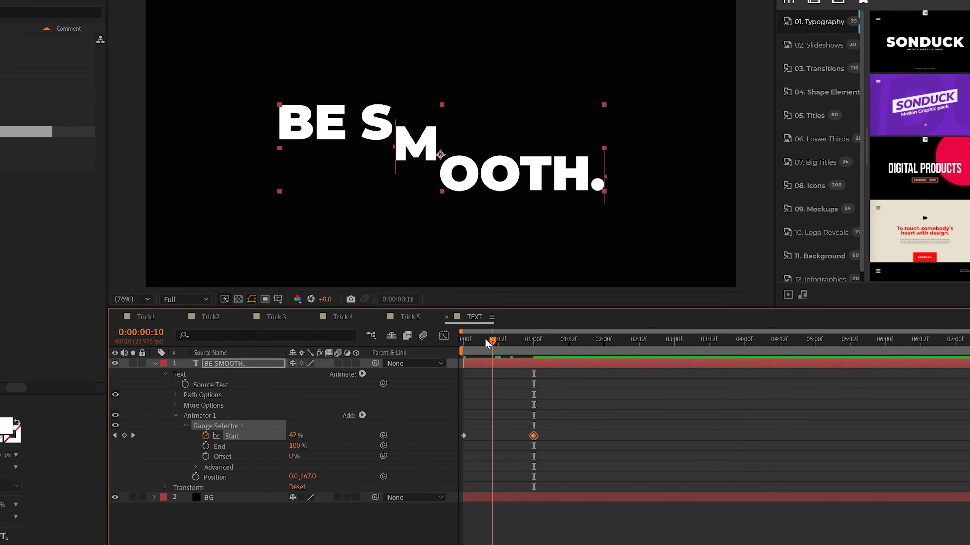
pyautogui.press('Home')
pyautogui.press('space')
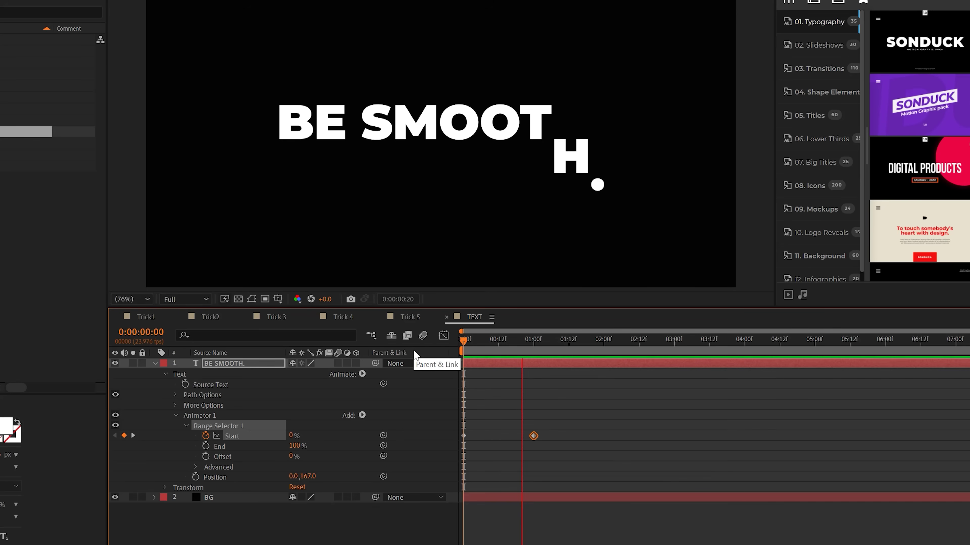
# Add Opacity to Animator 1 and set it to 0%.
pyautogui.press('space')
pyautogui.click(362, 415)
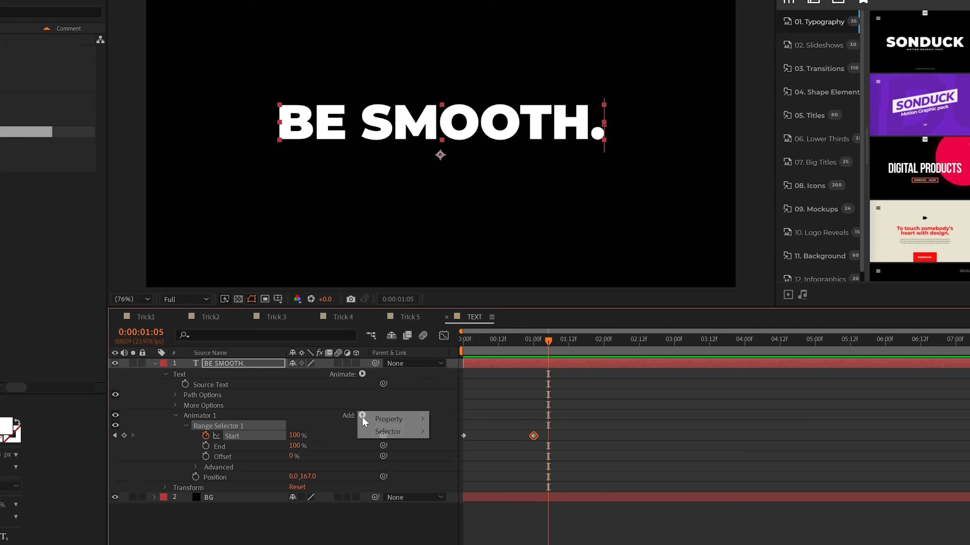
pyautogui.moveTo(378, 420)
pyautogui.click(469, 435)
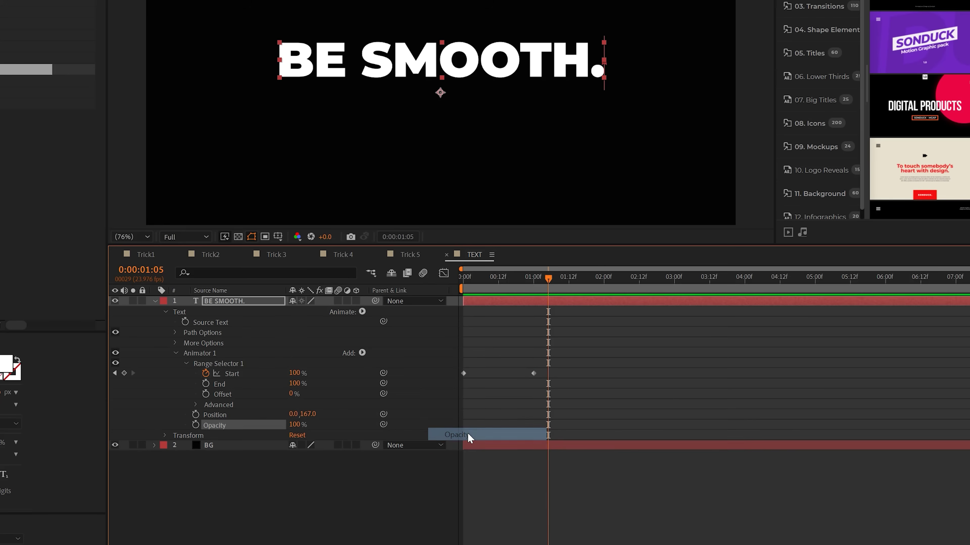
pyautogui.click(294, 425)
pyautogui.write('0')
pyautogui.press('Return')
# Preview the fade-in from the start, then select both Range Start keyframes.
pyautogui.press('Home')
pyautogui.press('space')
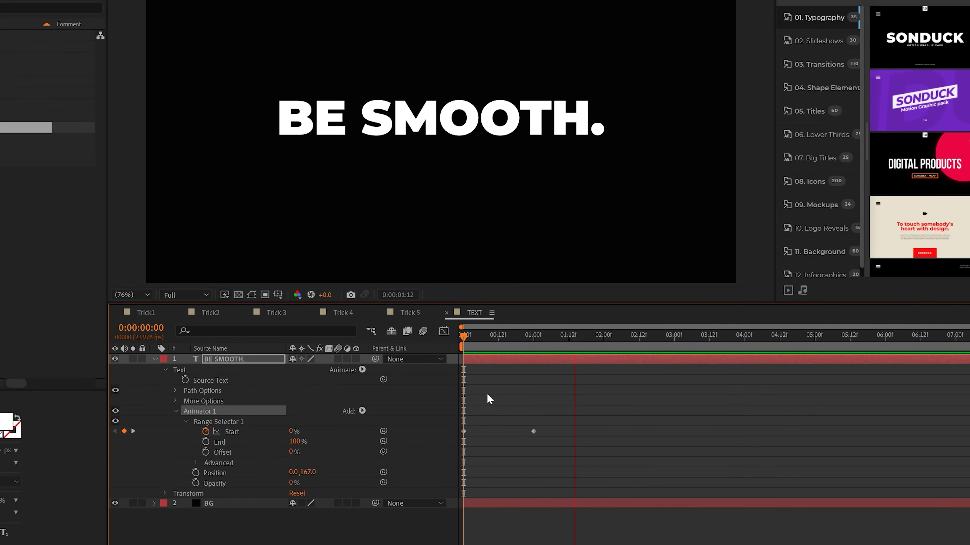
pyautogui.click(530, 401)
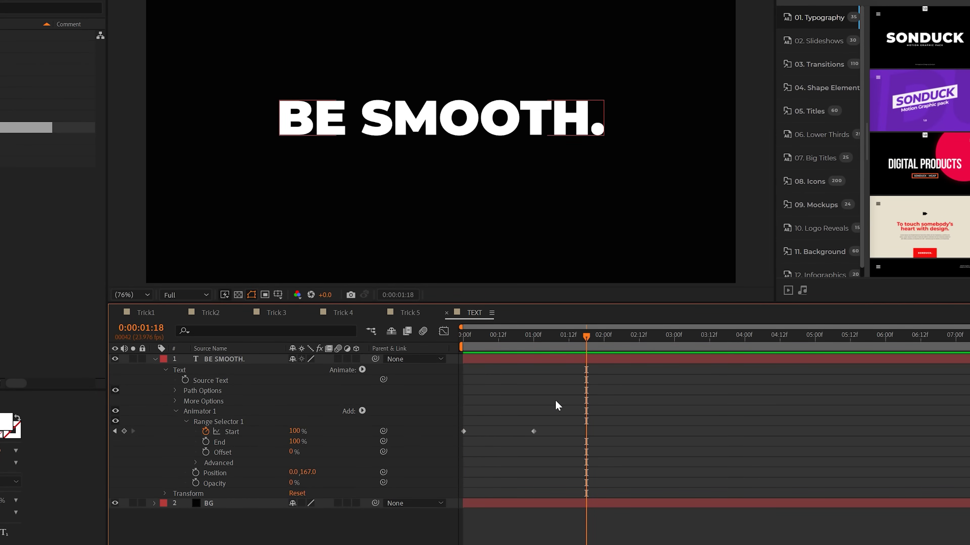
pyautogui.moveTo(554, 400); pyautogui.dragTo(426, 456)
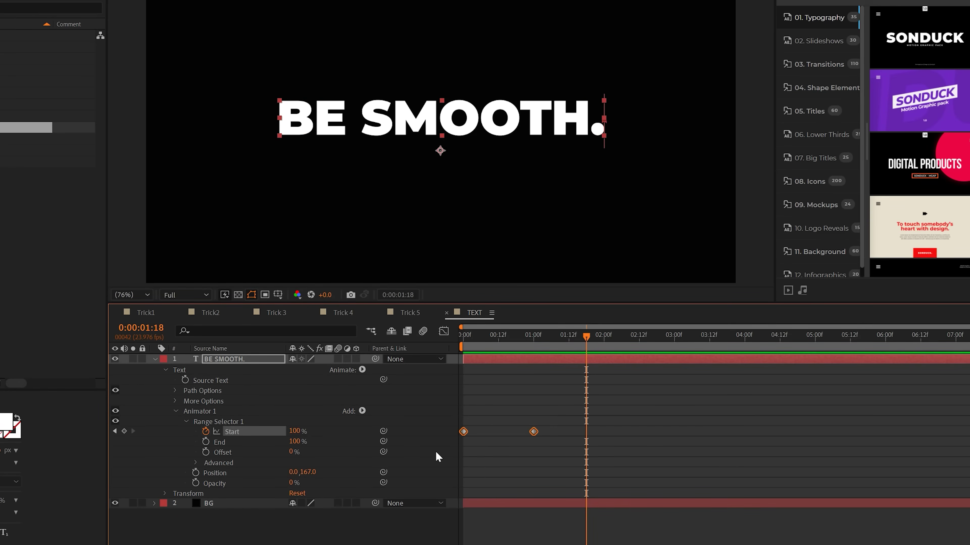
# Apply Easy Ease to both Start keyframes and preview from the first frame.
pyautogui.press('F9')
pyautogui.moveTo(511, 338); pyautogui.dragTo(431, 338)
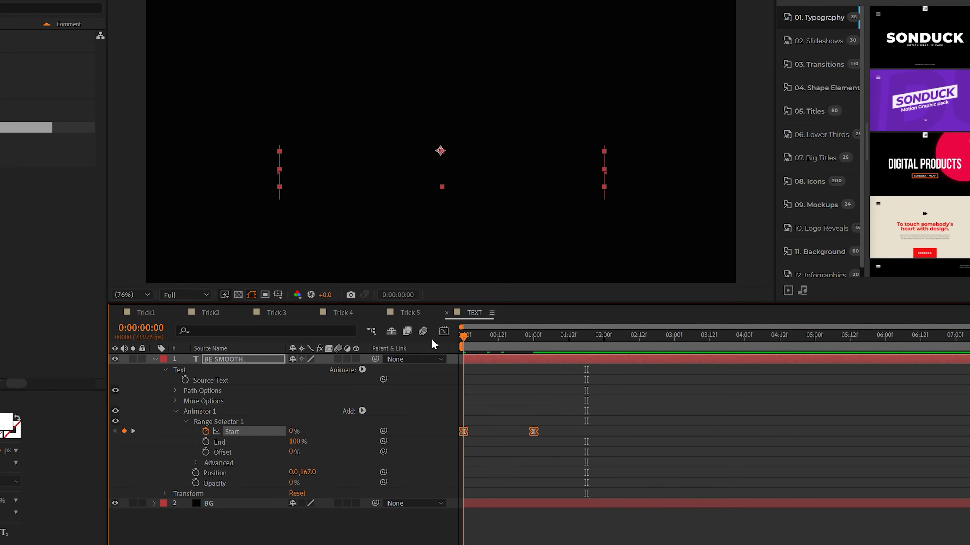
pyautogui.press('space')
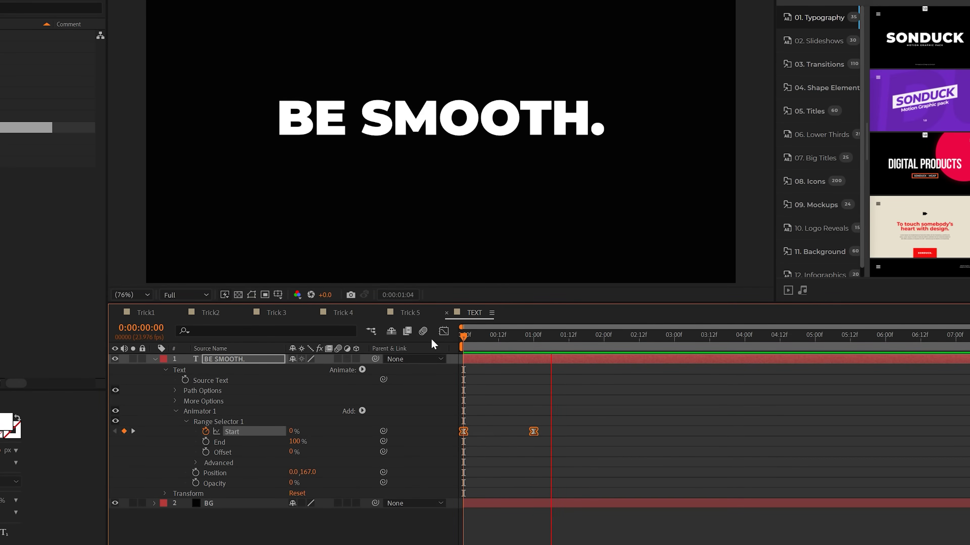
pyautogui.press('space')
# Lengthen the first keyframe's influence in the speed graph for a sharper peak, then preview.
pyautogui.click(442, 334)
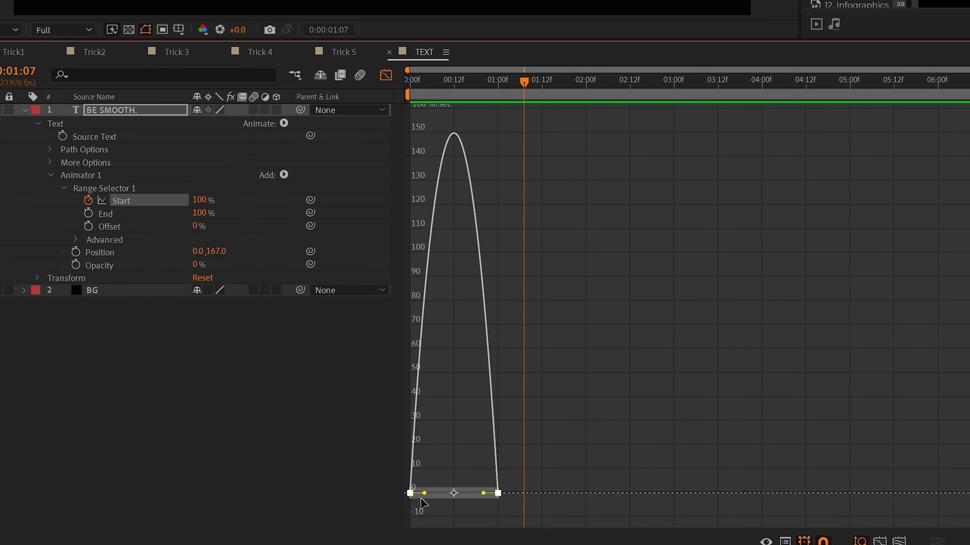
pyautogui.moveTo(427, 496); pyautogui.dragTo(461, 507)
pyautogui.hotkey('shift', 'F3')
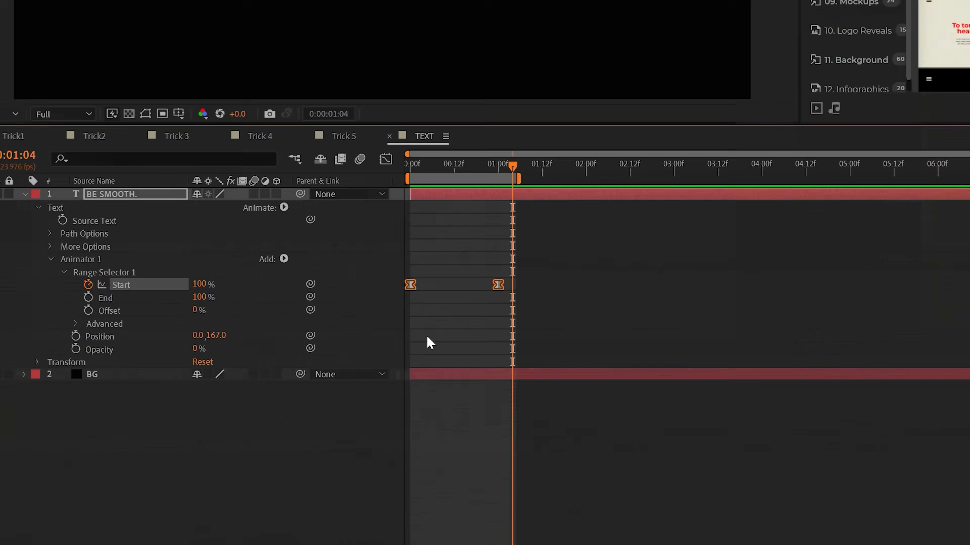
pyautogui.press('space')
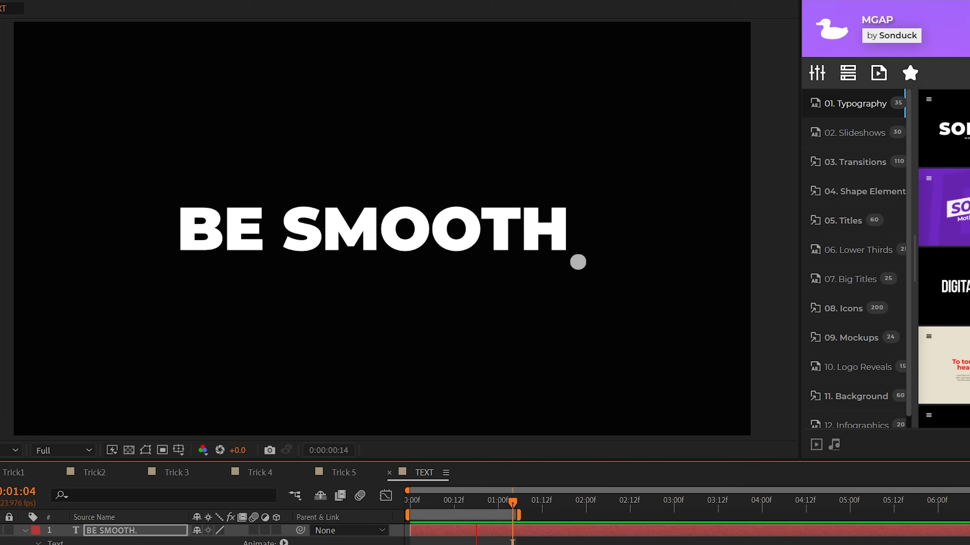
pyautogui.press('space')
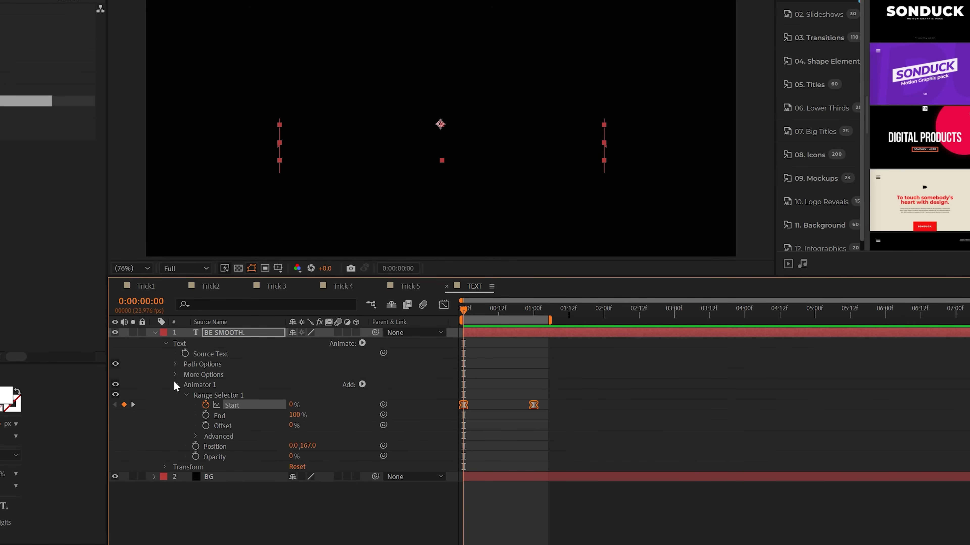
# Add a Tracking animator and keyframe Tracking Amount to 67.
pyautogui.click(175, 385)
pyautogui.click(363, 344)
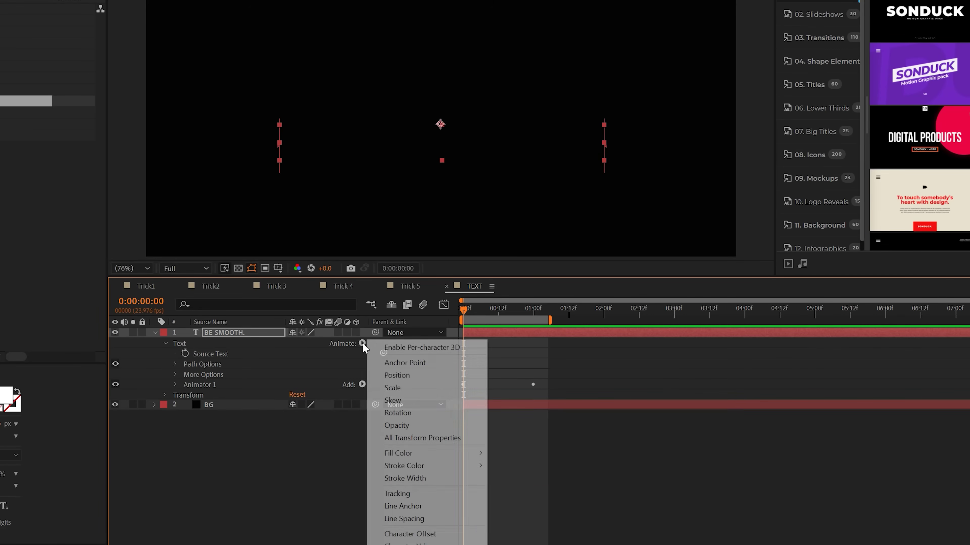
pyautogui.click(397, 420)
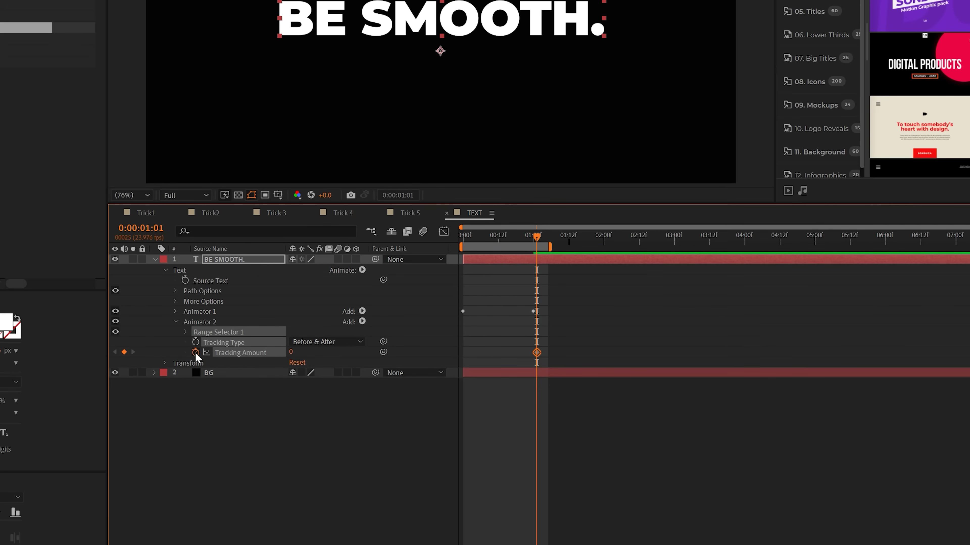
pyautogui.click(196, 341)
pyautogui.press('space')
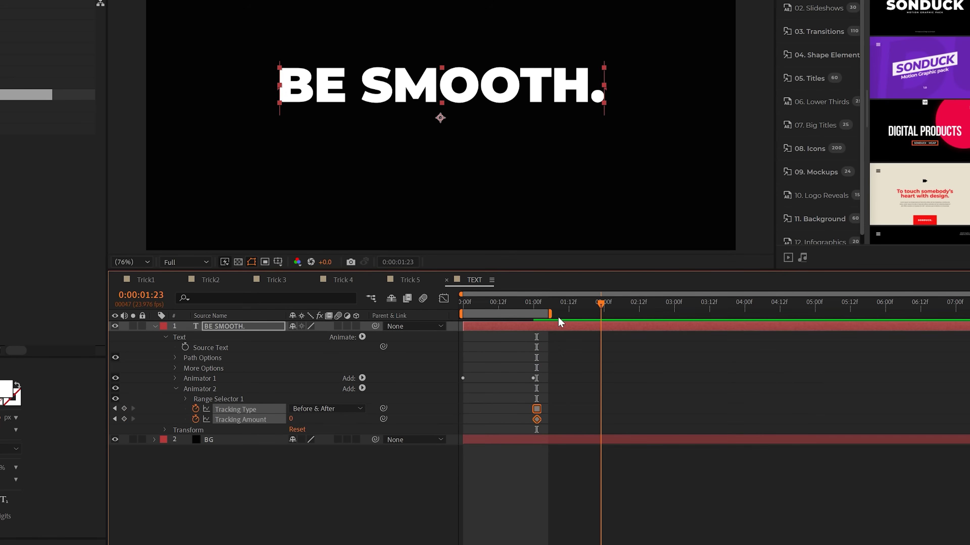
pyautogui.moveTo(289, 418); pyautogui.dragTo(628, 418)
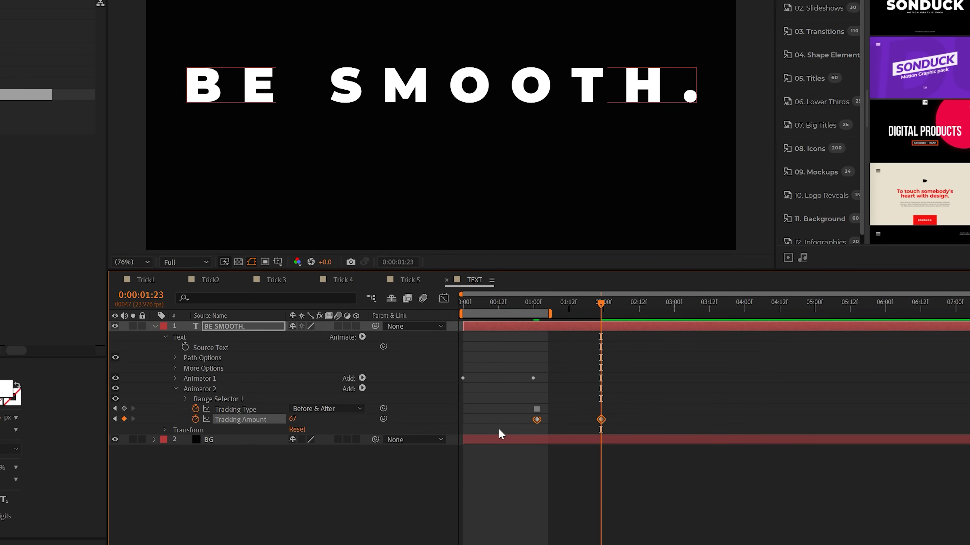
# Sharpen the tracking speed curve, end the work area at the current time, and preview.
pyautogui.hotkey('shift', 'F3')
pyautogui.moveTo(580, 530); pyautogui.dragTo(590, 529)
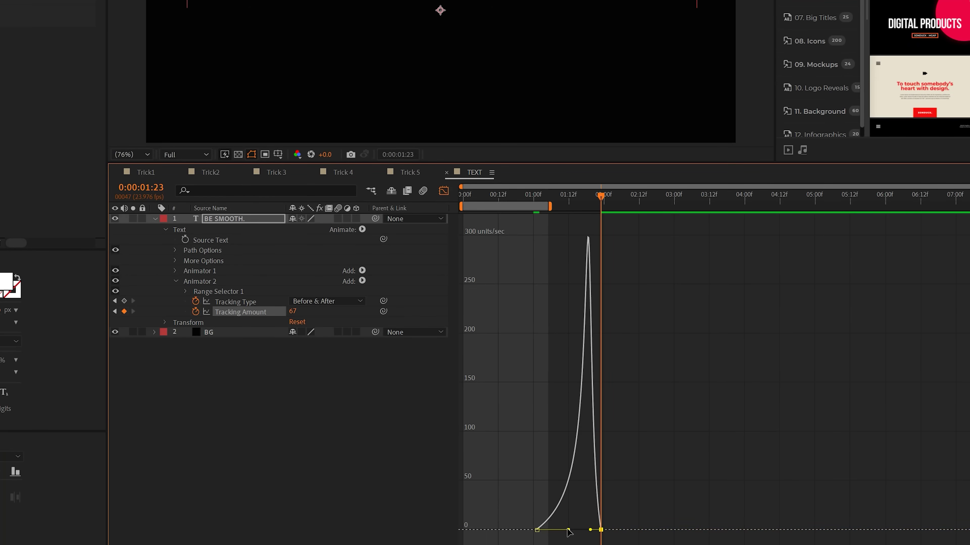
pyautogui.hotkey('shift', 'F3')
pyautogui.press('n')
pyautogui.press('space')
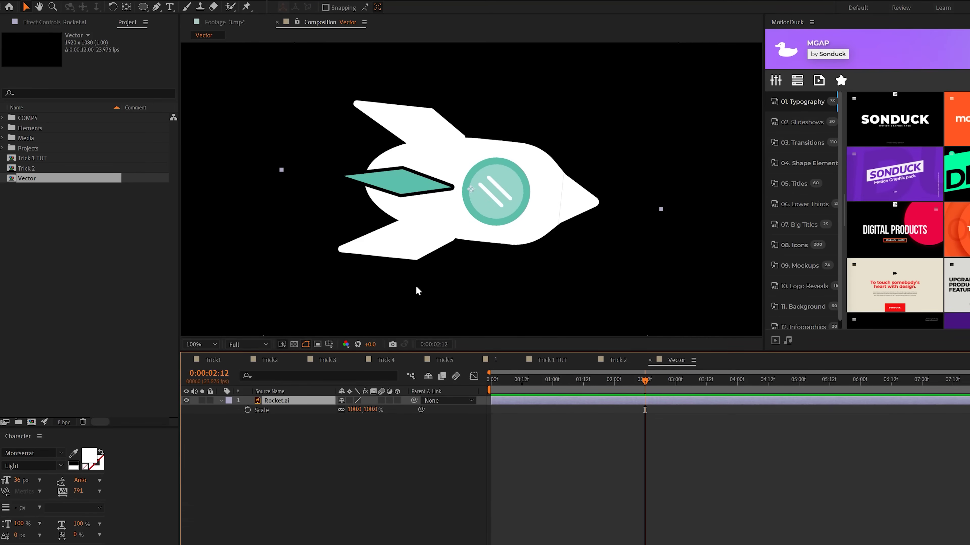
# Scale Rocket.ai to 1159% and enable Continuously Rasterize for crisp vector edges.
pyautogui.moveTo(356, 412); pyautogui.dragTo(533, 218)
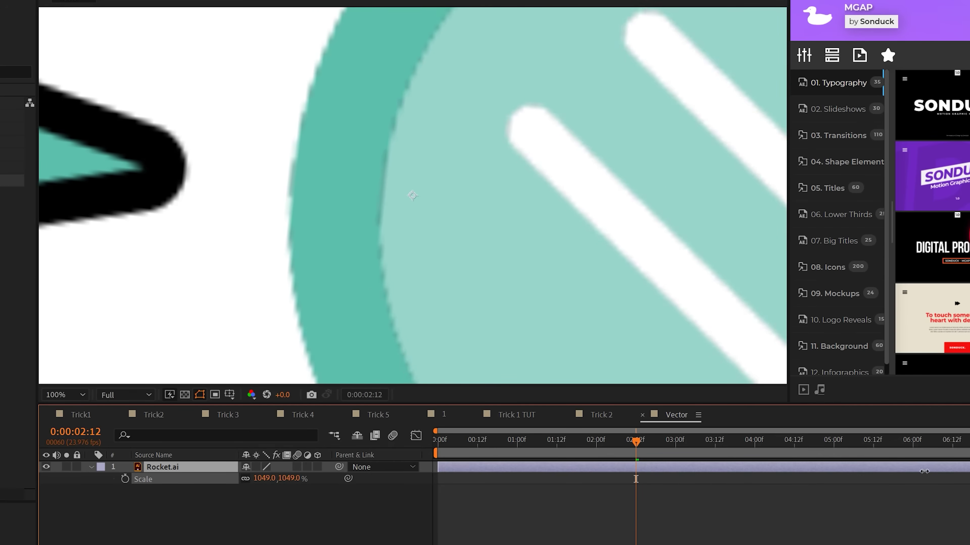
pyautogui.press(',')
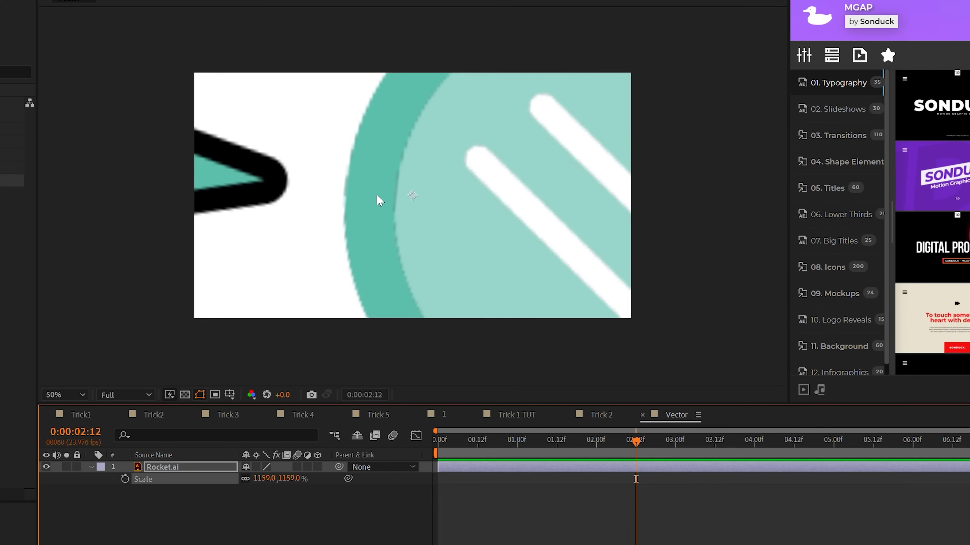
pyautogui.press('.')
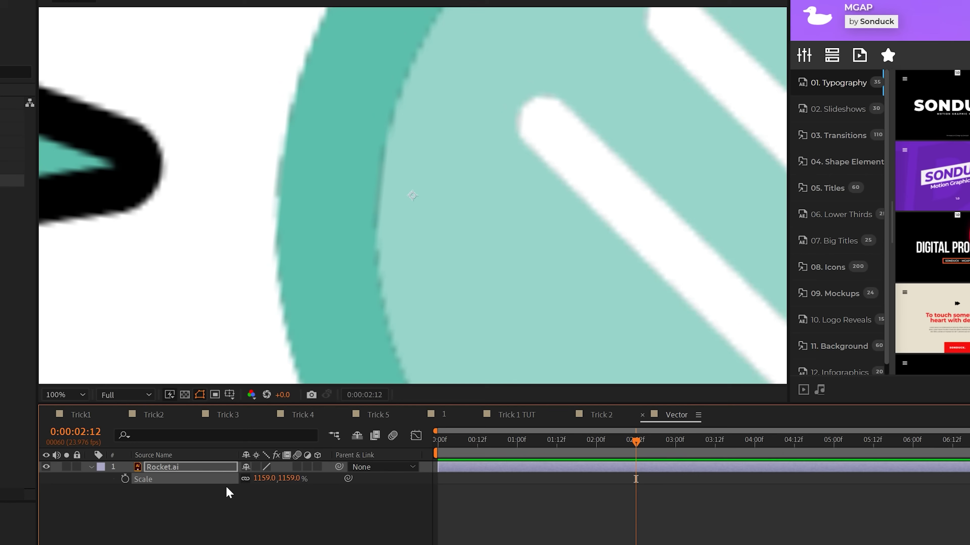
pyautogui.click(256, 468)
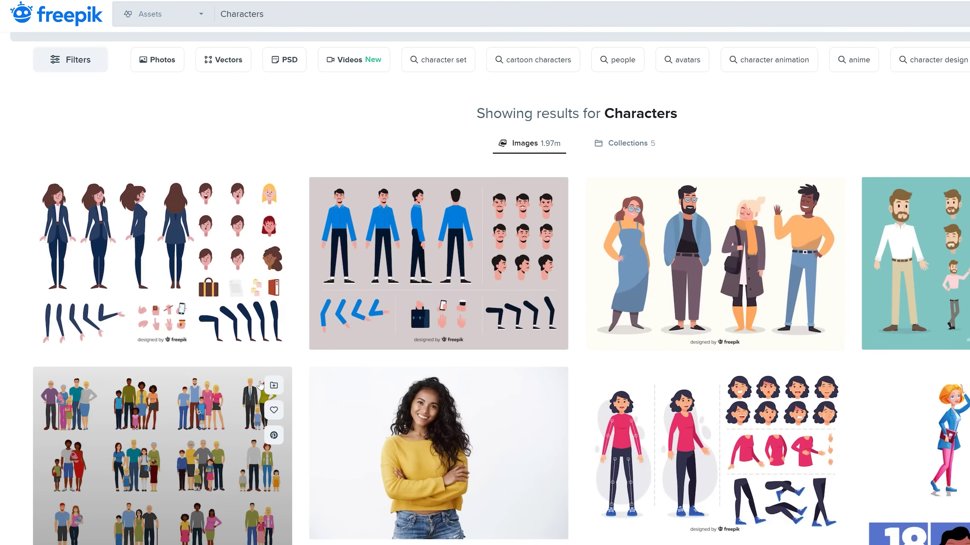
# Expand Layer 1 in Illustrator and Save As with the name Rocket.ai in Assets.
pyautogui.scroll(-3, 263, 382)
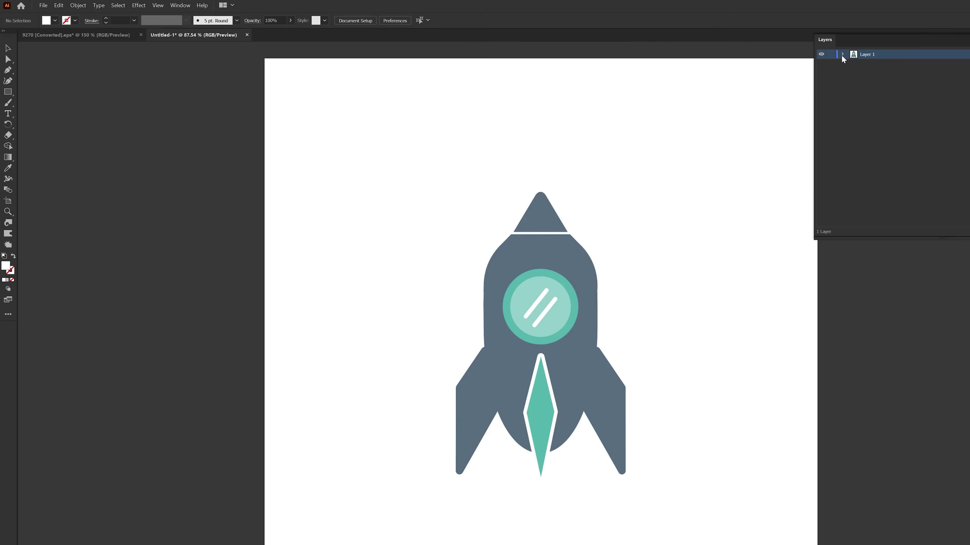
pyautogui.click(842, 54)
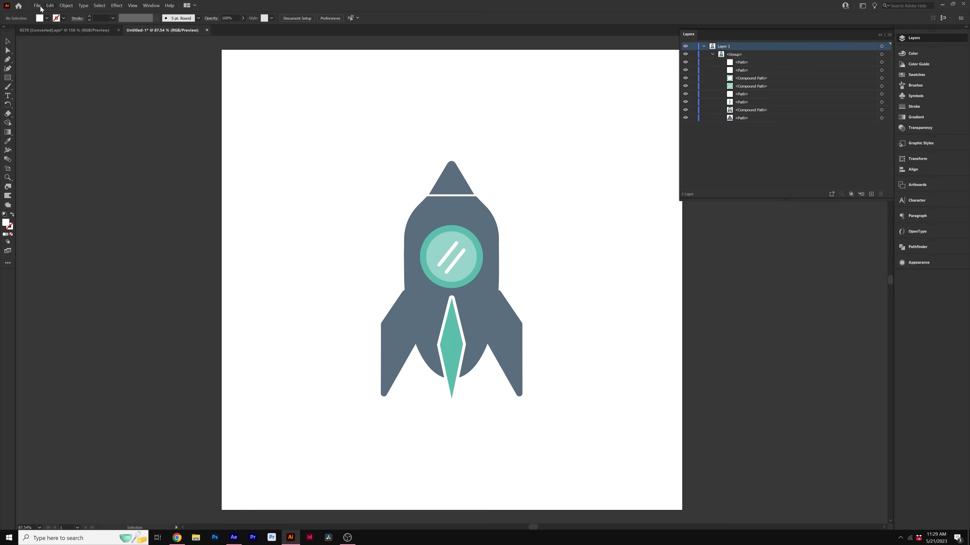
pyautogui.click(32, 3)
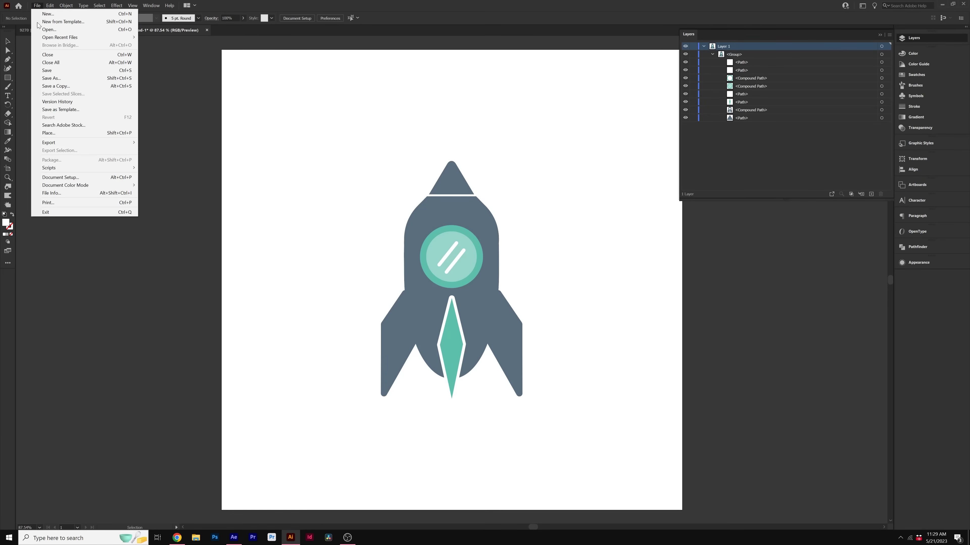
pyautogui.click(72, 112)
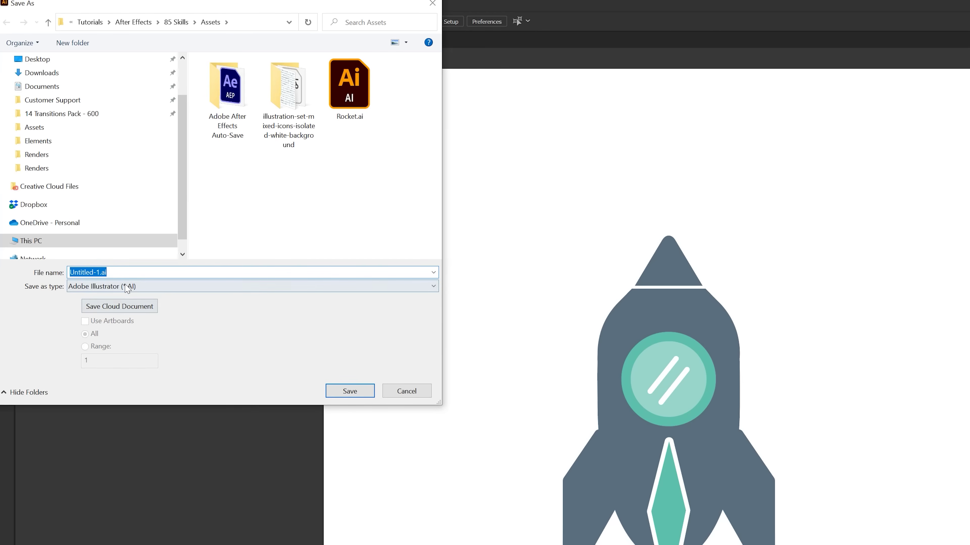
pyautogui.click(358, 110)
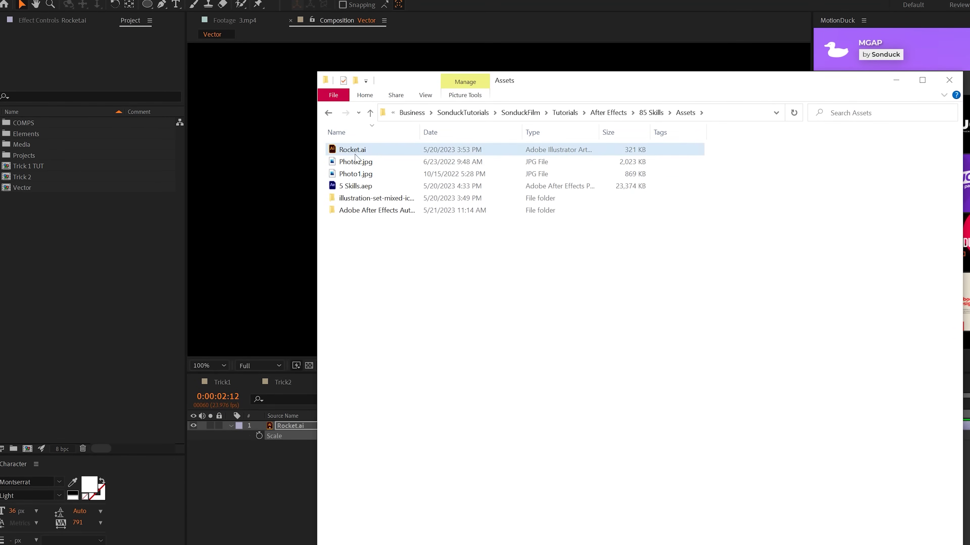
# Import Rocket.ai into the Project panel with Import Kind set to Footage.
pyautogui.moveTo(356, 154); pyautogui.dragTo(51, 288)
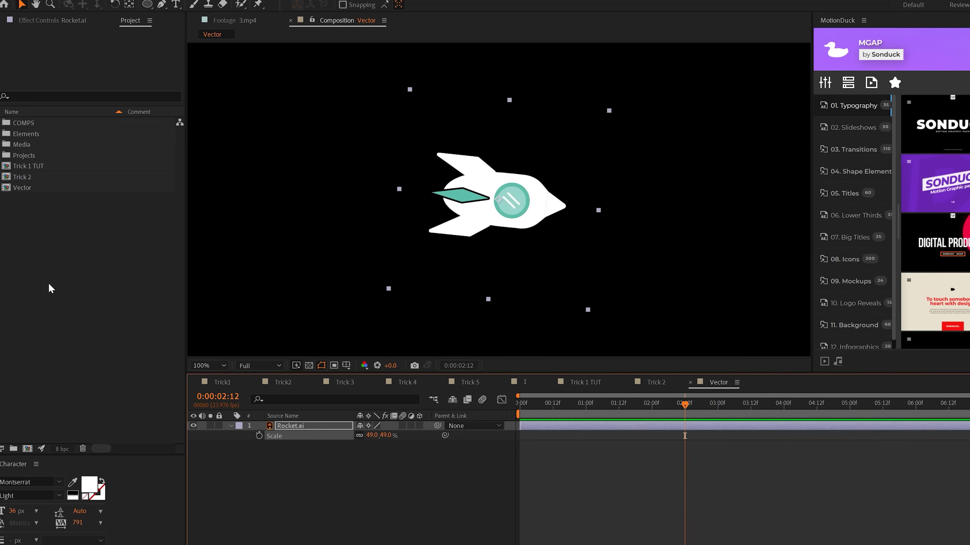
pyautogui.click(335, 158)
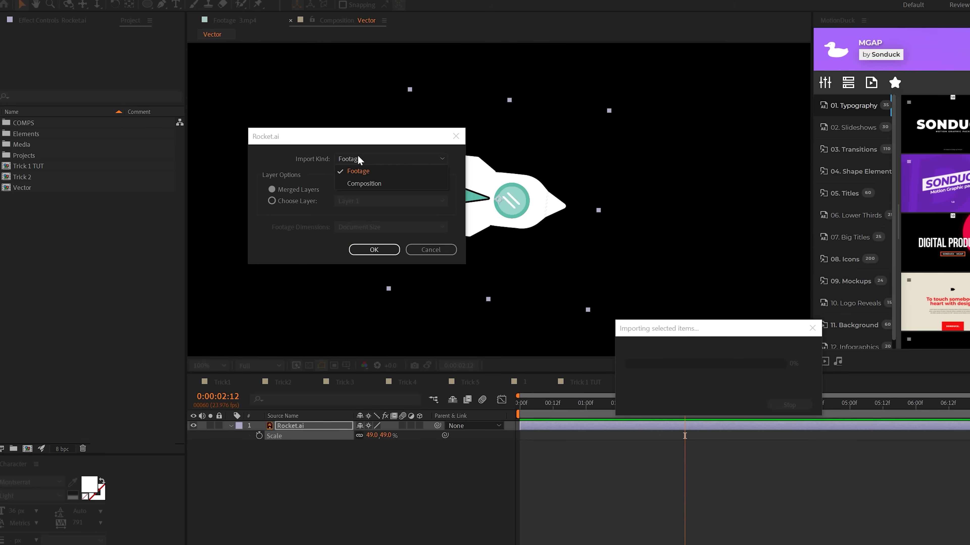
pyautogui.click(358, 174)
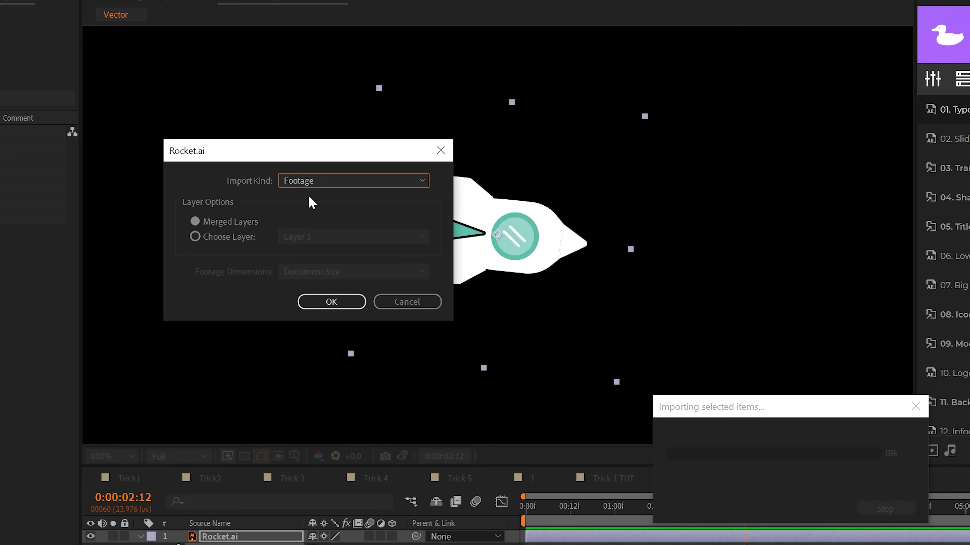
pyautogui.click(364, 249)
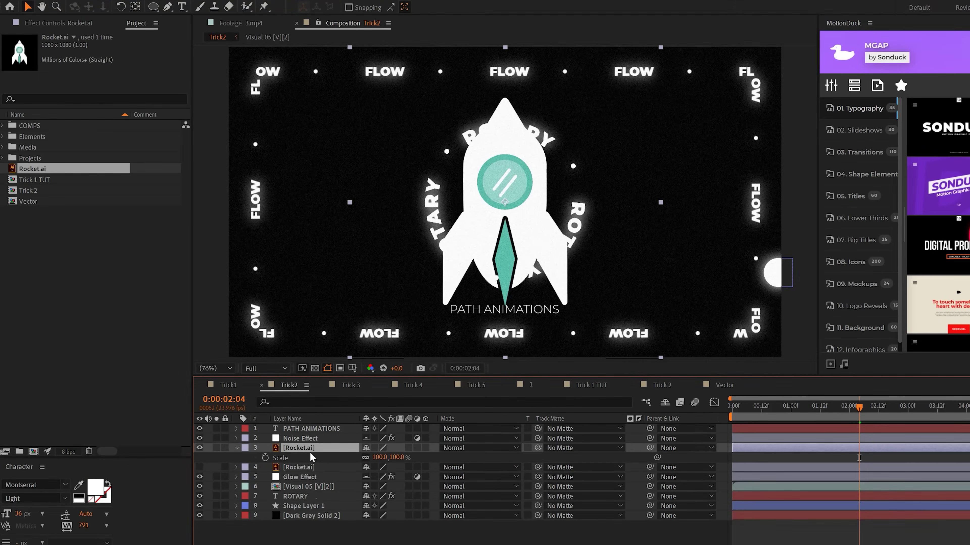
# Inspect Shape Layer 1's Position path and the rocket's Rotation, preview, and return to 0:00:00:19.
pyautogui.click(302, 506)
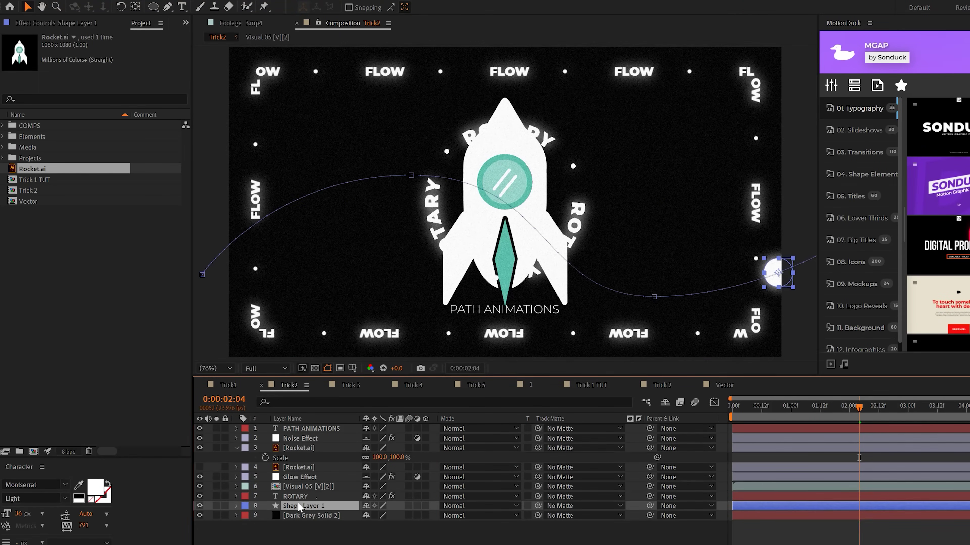
pyautogui.press('p')
pyautogui.click(302, 516)
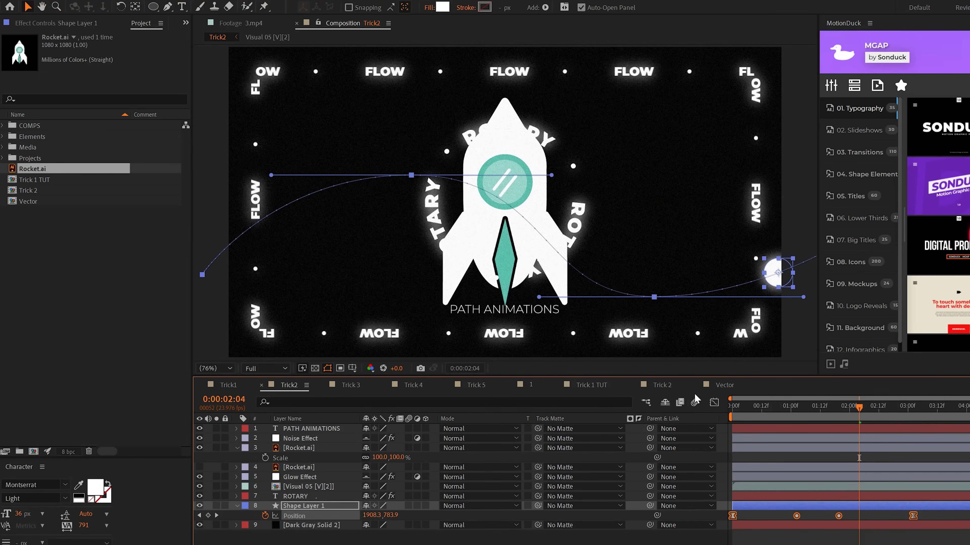
pyautogui.click(740, 412)
pyautogui.click(302, 448)
pyautogui.press('r')
pyautogui.press('space')
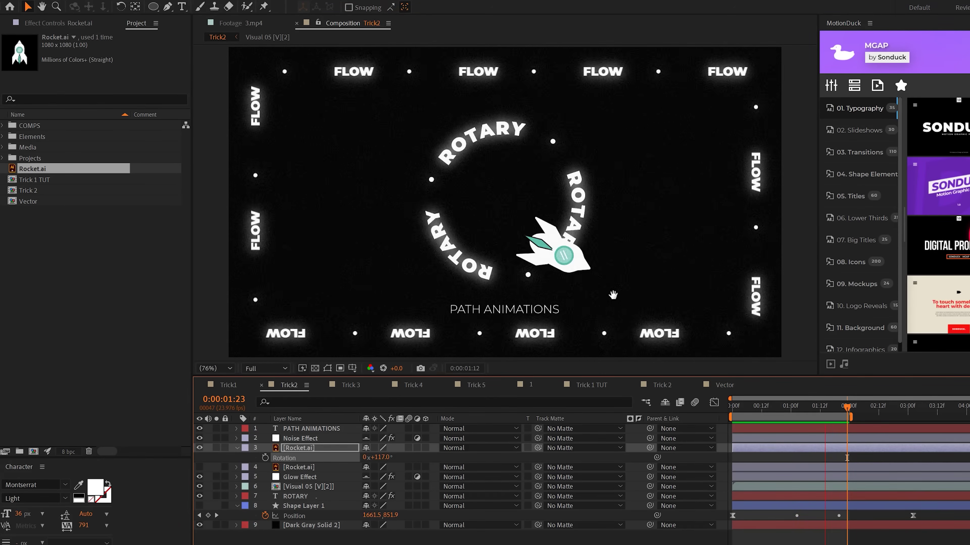
pyautogui.press('space')
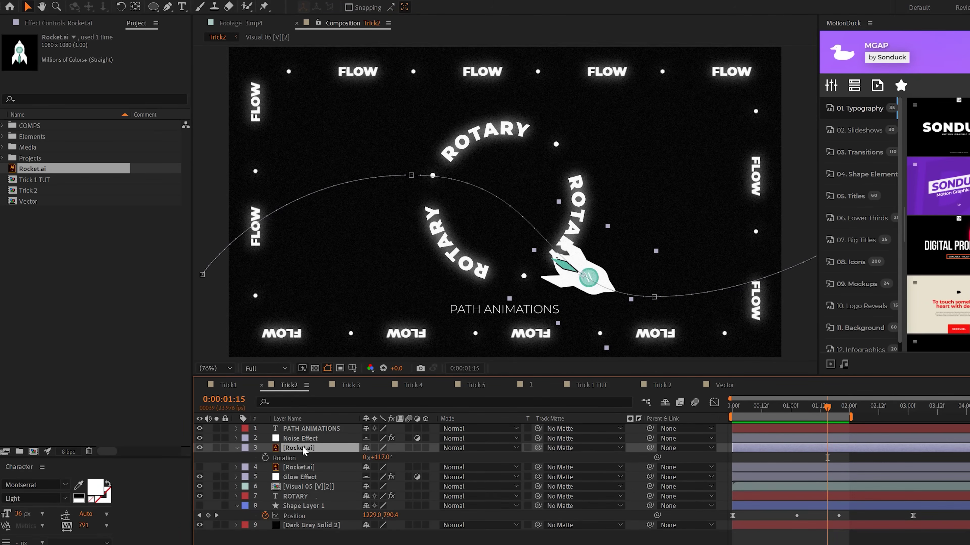
pyautogui.moveTo(765, 407); pyautogui.dragTo(780, 421)
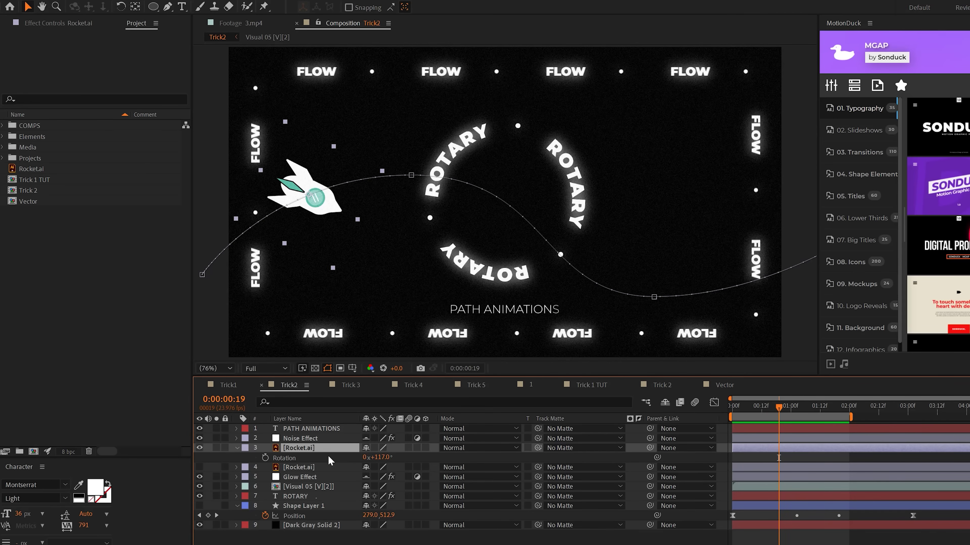
# Set the rocket's Auto-Orient to Orient Along Path and preview its flight.
pyautogui.click(83, 10)
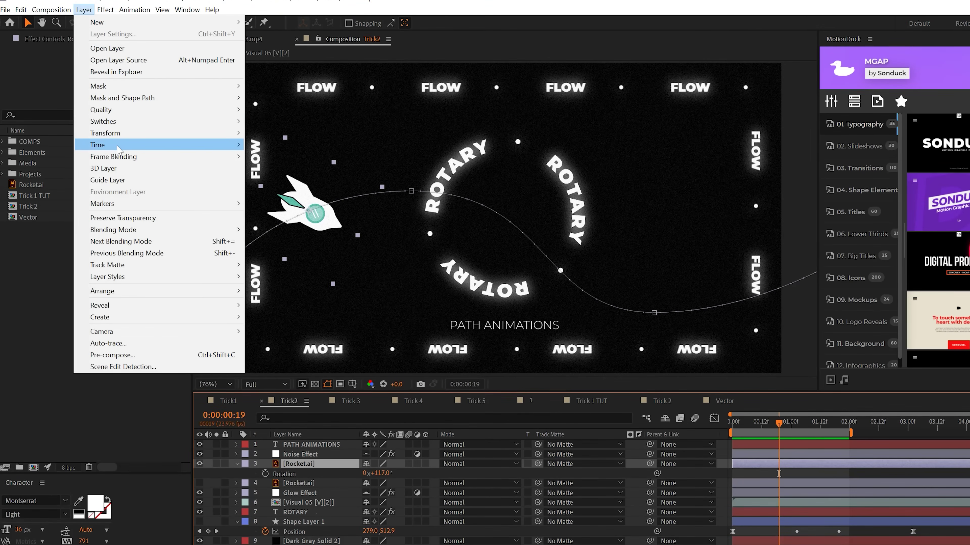
pyautogui.moveTo(114, 134)
pyautogui.click(328, 308)
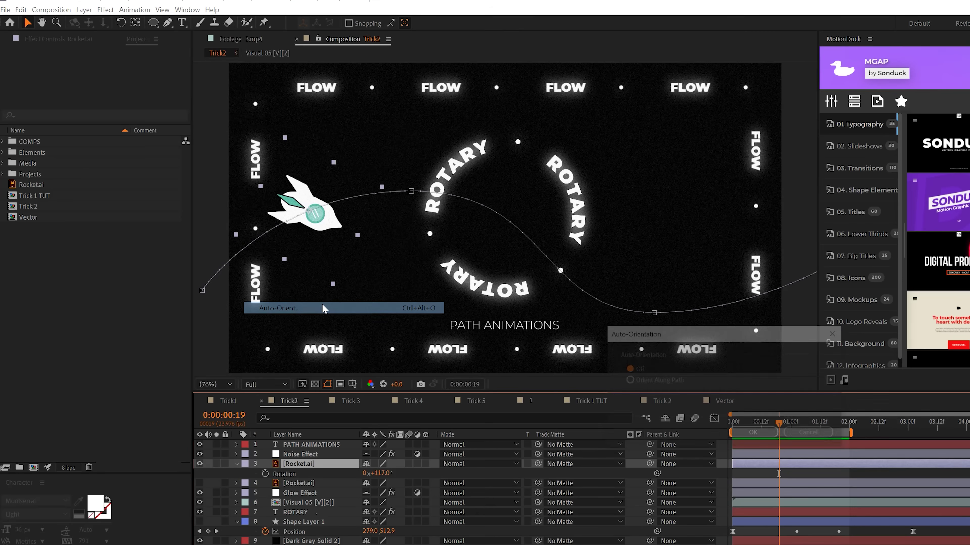
pyautogui.click(648, 381)
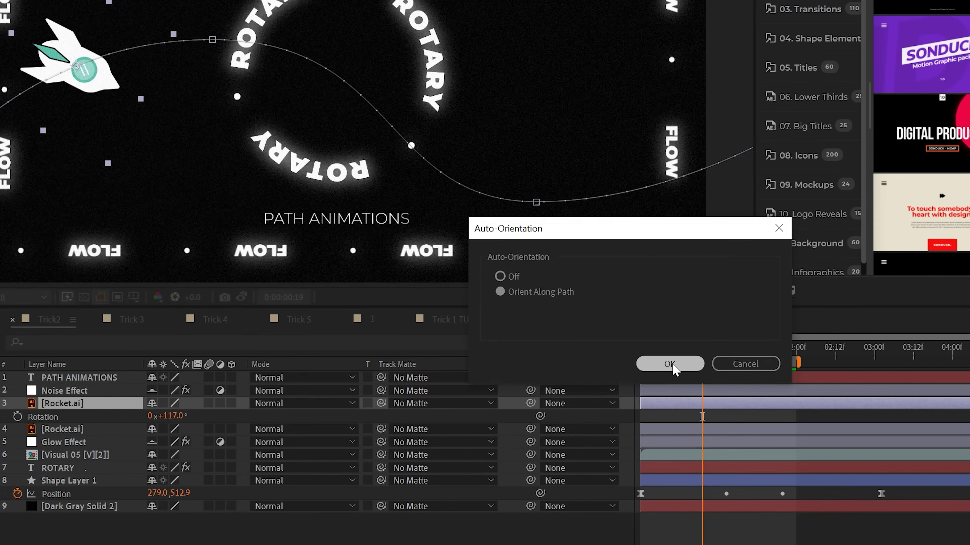
pyautogui.click(754, 434)
pyautogui.press('space')
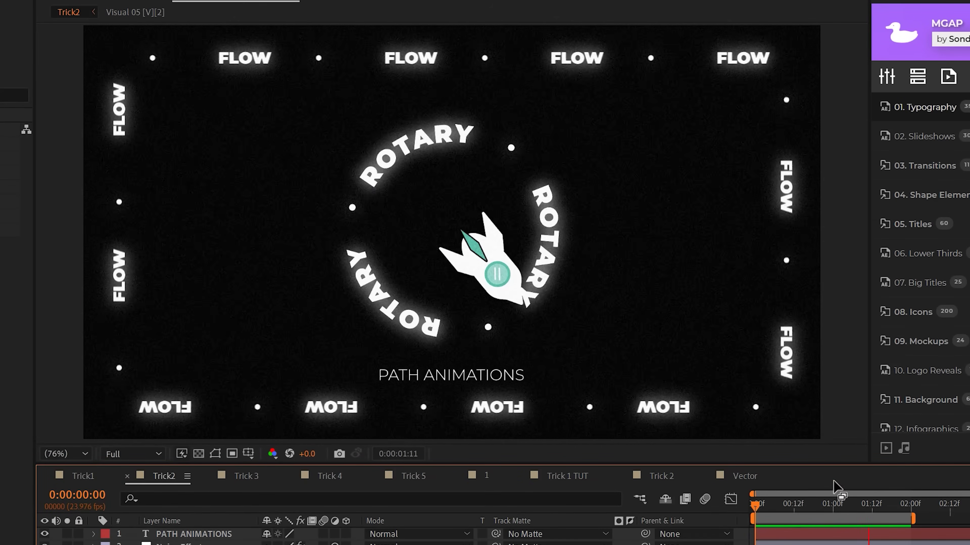
# Switch to the Trick 3 comp showing the hair-and-makeup illustration.
pyautogui.hotkey('shift', '.')
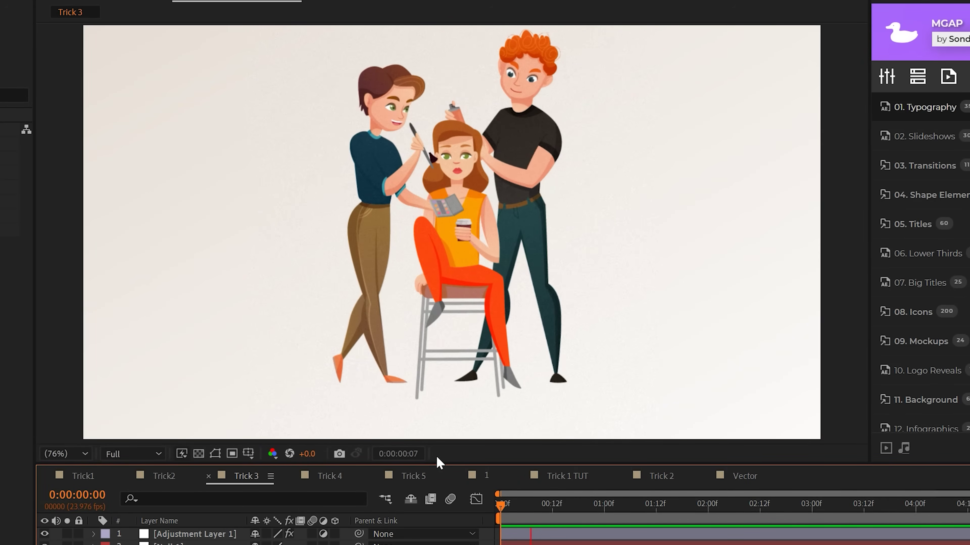